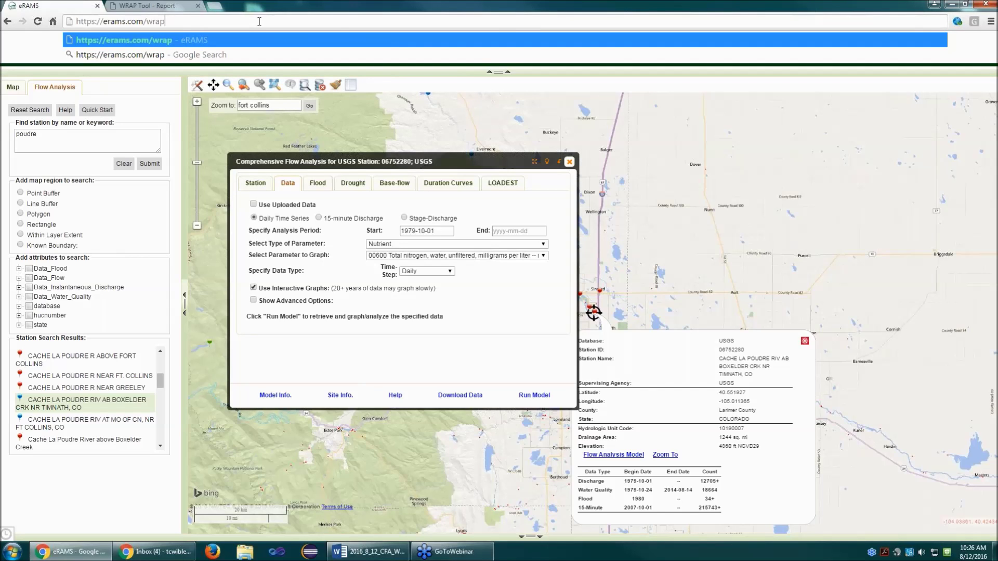
key("Return")
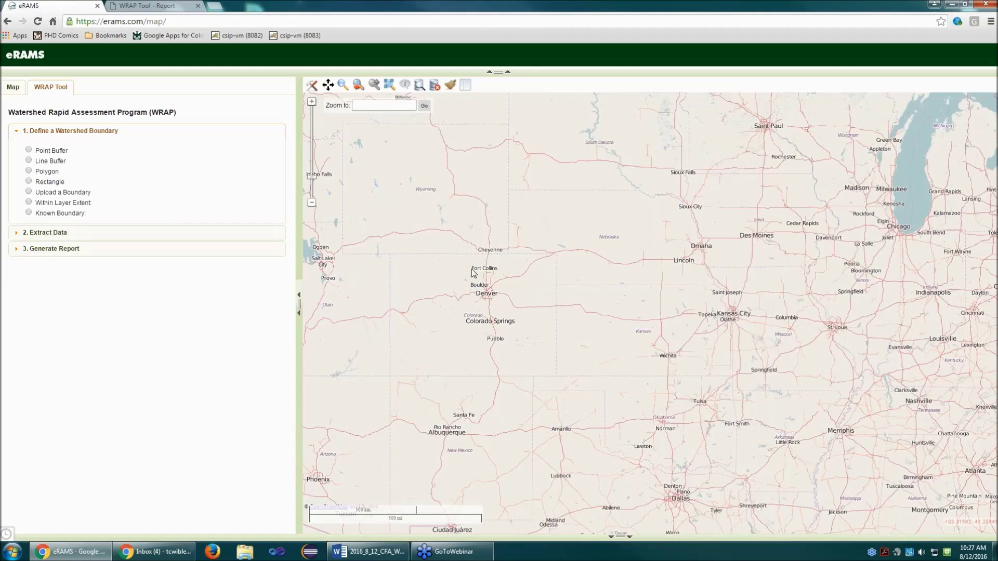
left_click(398, 104)
type("fort collins")
key("Return")
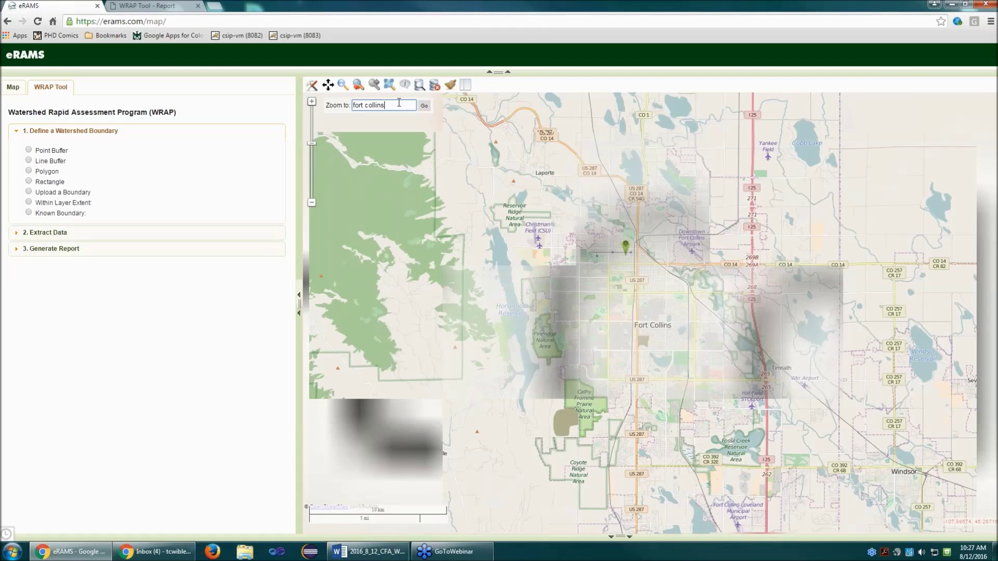
left_click_drag(631, 282, 536, 291)
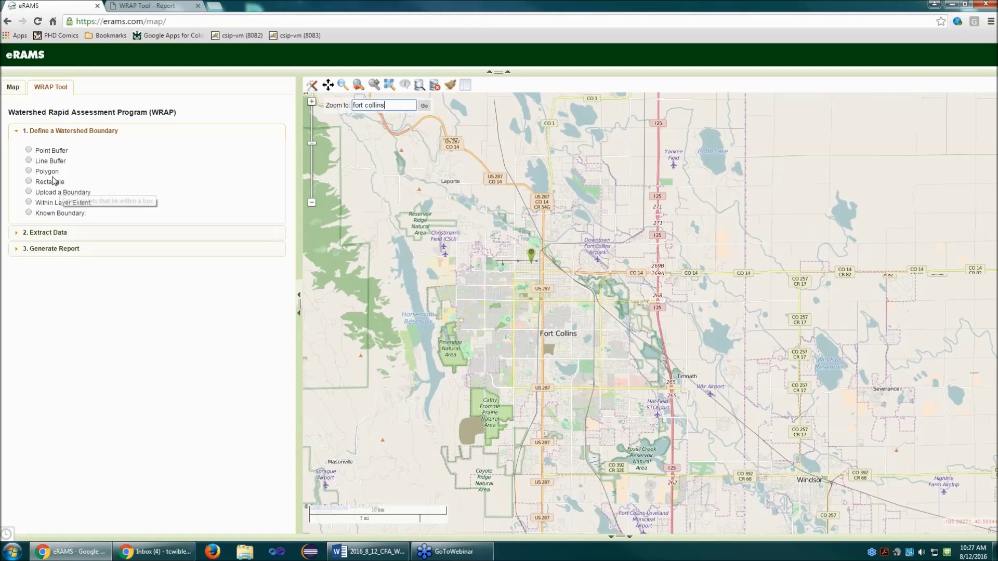
Step: Define the watershed boundary as a five-sided polygon over western Fort Collins, accepting the name selectpoly
left_click(35, 172)
left_click(548, 272)
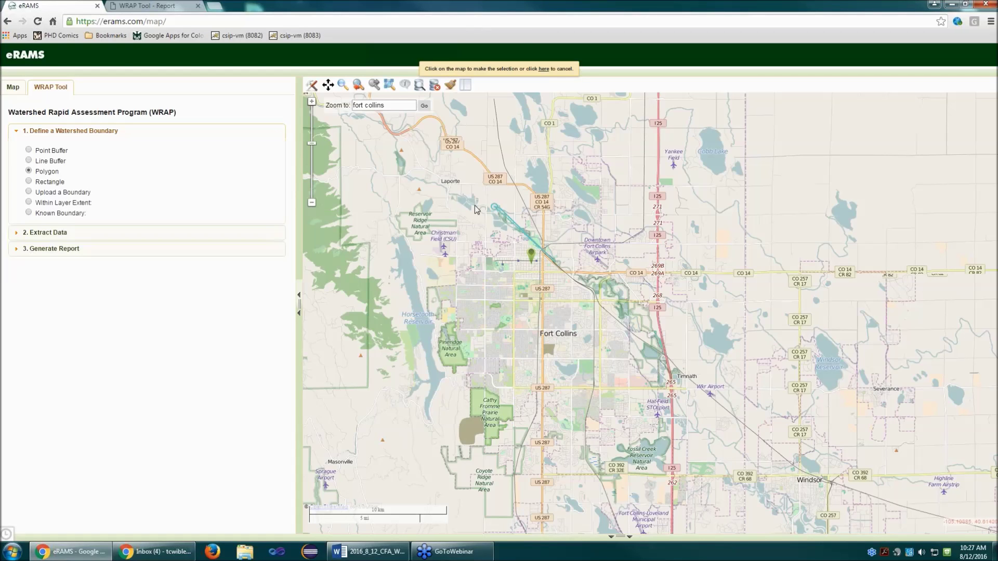
left_click(499, 207)
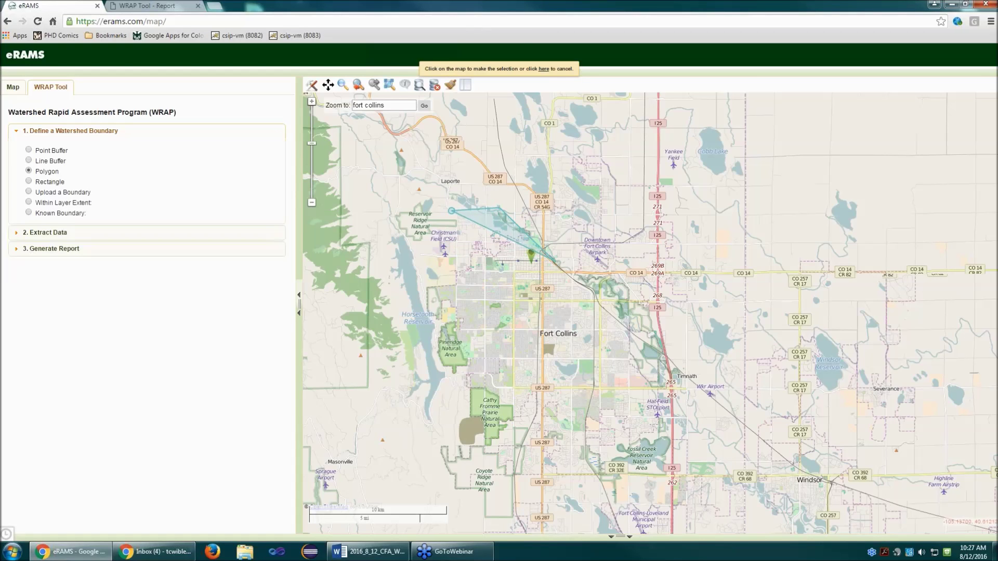
left_click(452, 211)
left_click(457, 322)
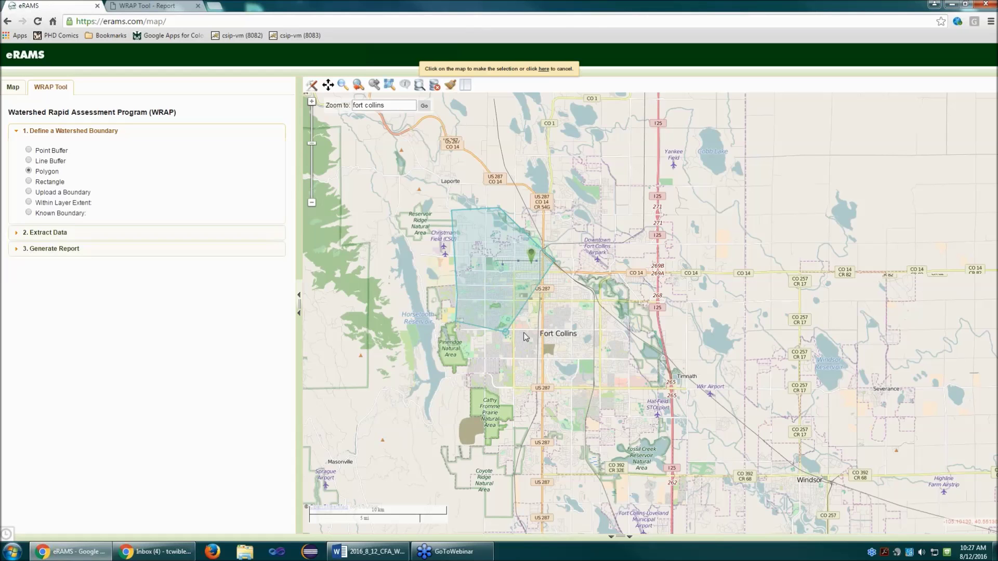
double_click(546, 327)
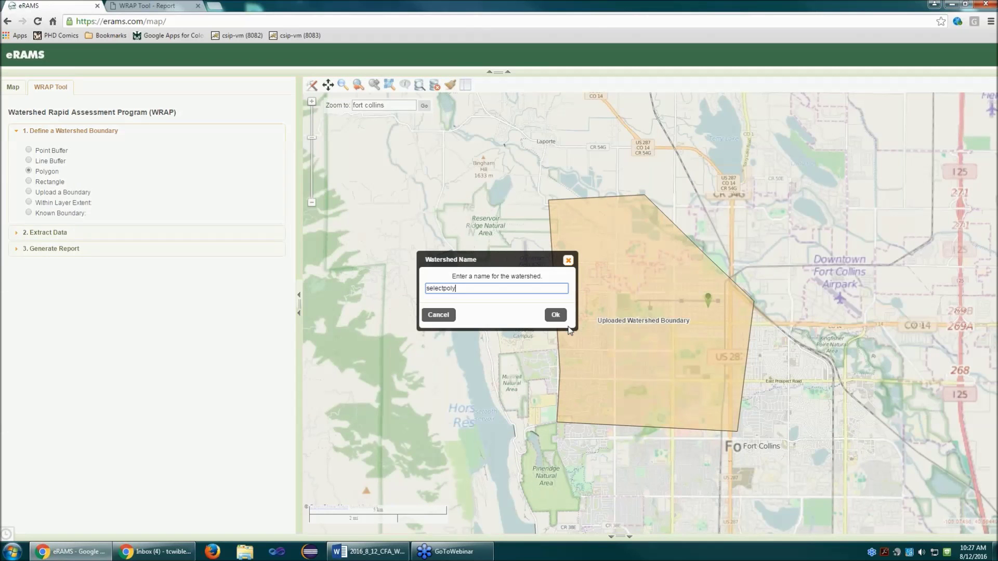
left_click(555, 315)
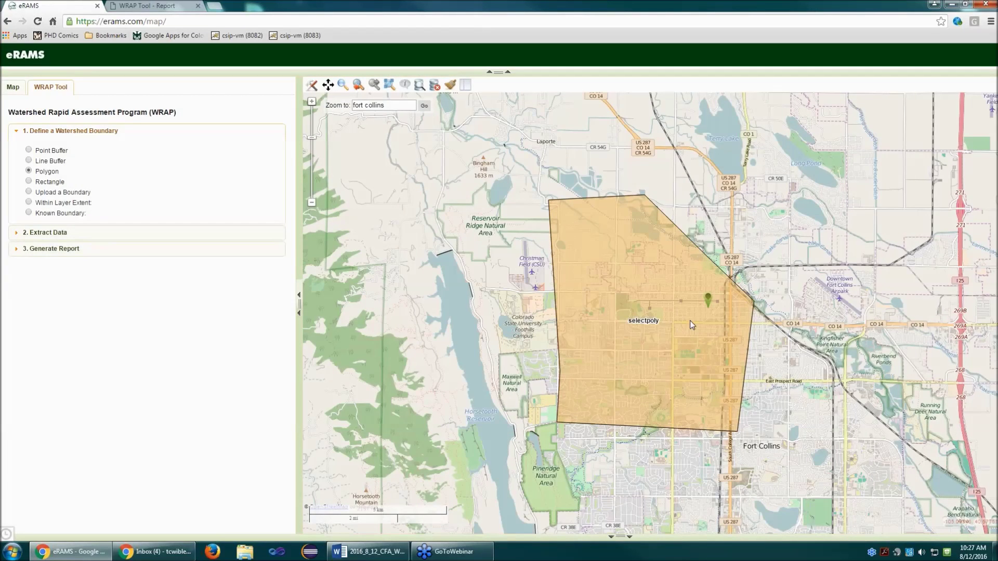
Step: Define the watershed boundary as a rectangle covering most of Fort Collins, accepting the name selectbox
left_click(52, 182)
left_click_drag(483, 172, 869, 470)
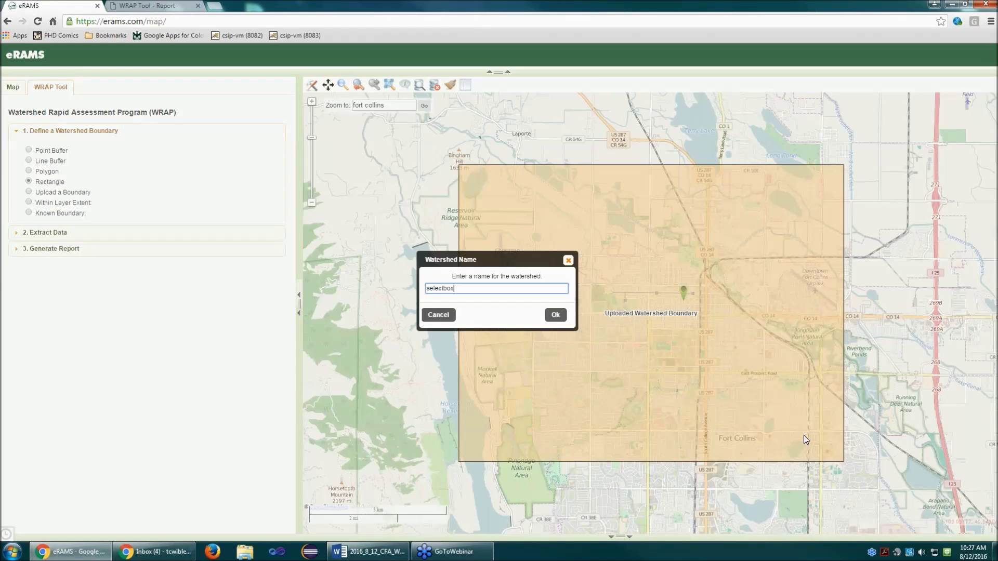
left_click(556, 315)
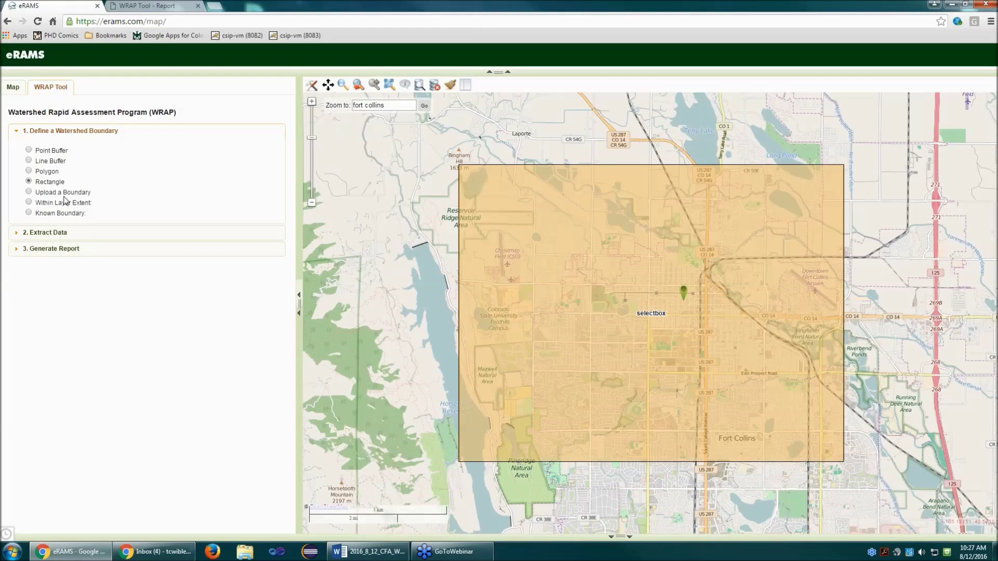
Step: Switch the boundary method to Within Layer Extent and check which layers can be chosen
left_click(42, 203)
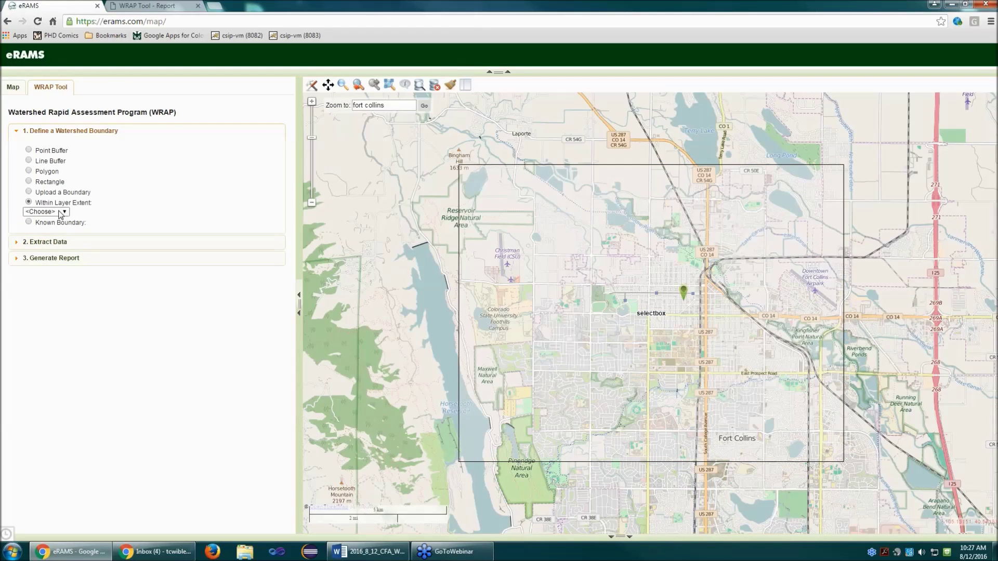
left_click(61, 212)
left_click(61, 212)
left_click(63, 212)
left_click(63, 213)
Step: Look at the add-layer options for Spatial Layers under the geospatial layers, then recheck the WRAP tool's layer choices
left_click(13, 86)
left_click(83, 160)
right_click(79, 183)
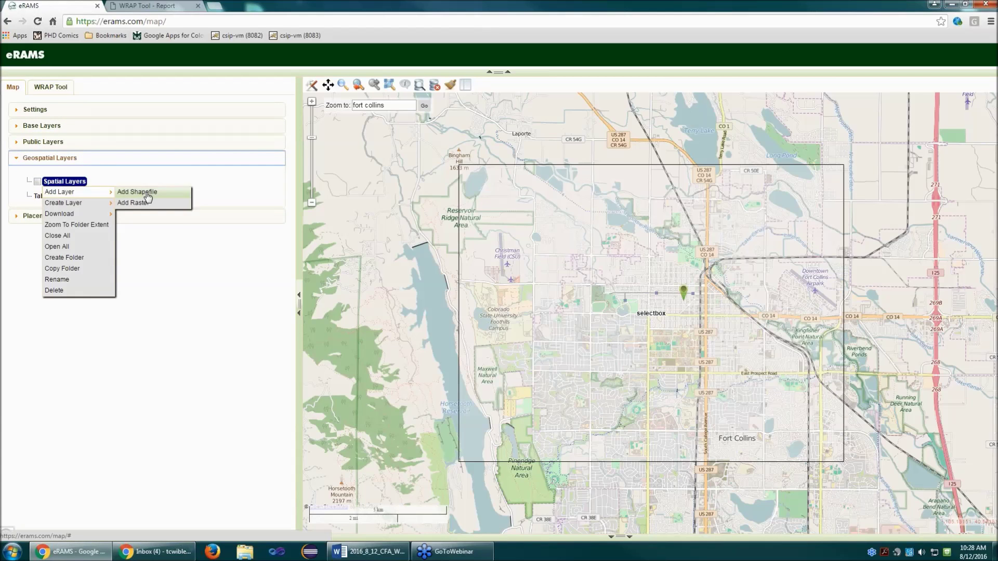
left_click(50, 86)
left_click(58, 212)
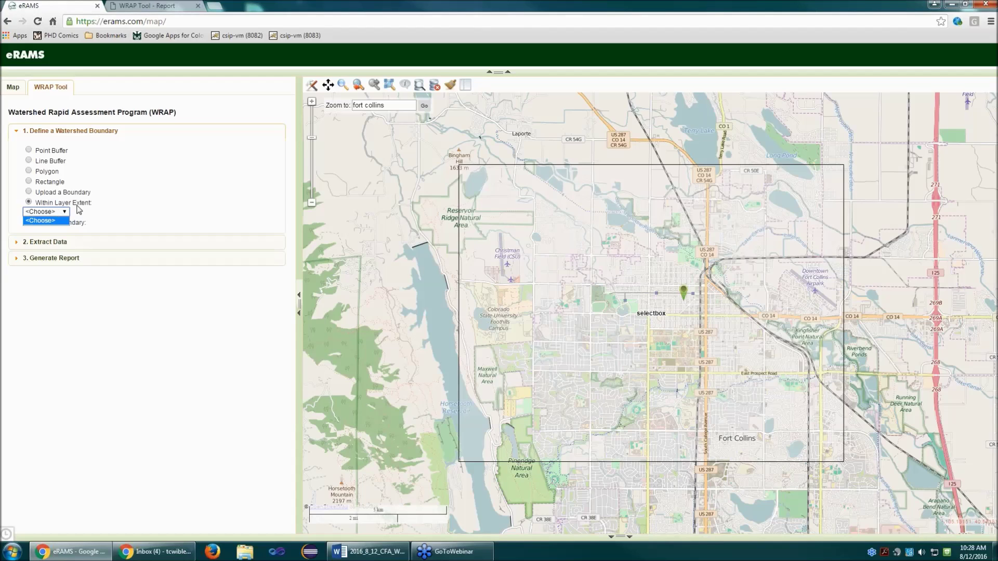
left_click(83, 208)
left_click(73, 223)
left_click(58, 222)
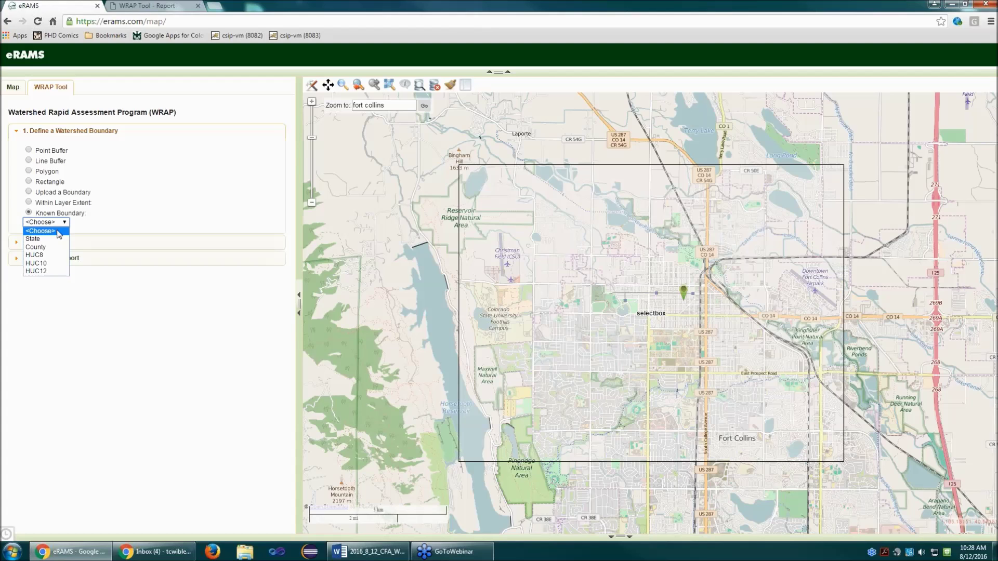
left_click(52, 270)
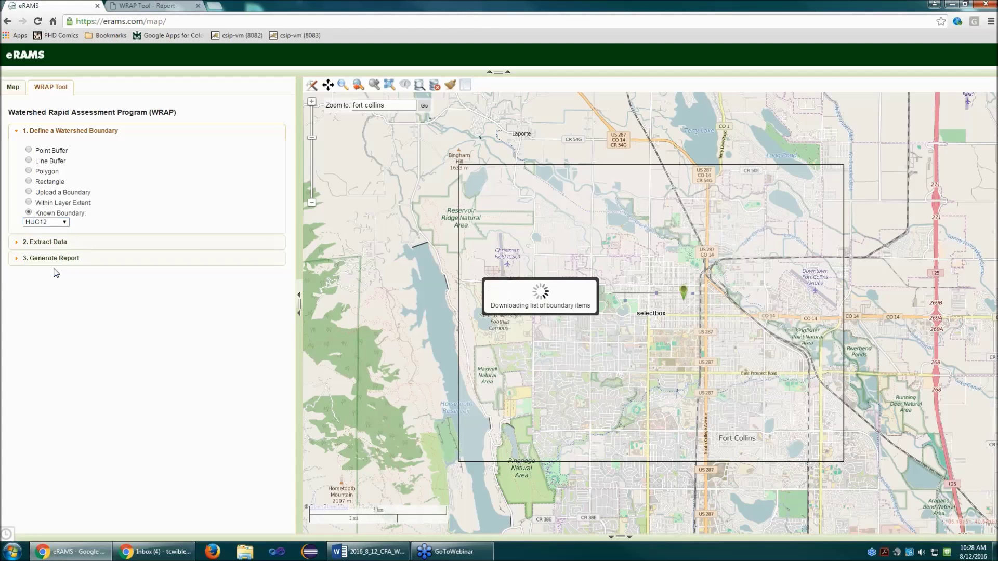
left_click(67, 231)
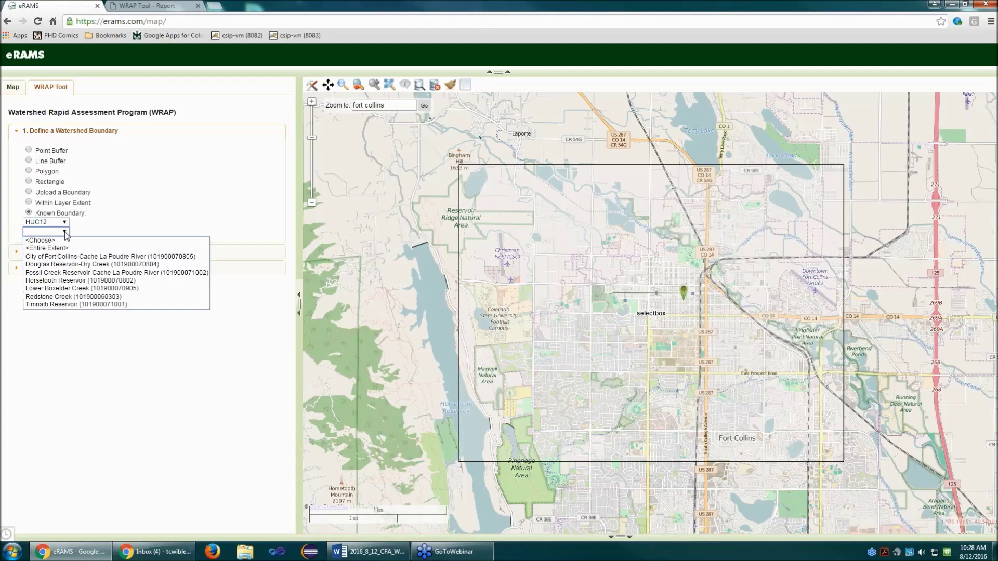
left_click(80, 257)
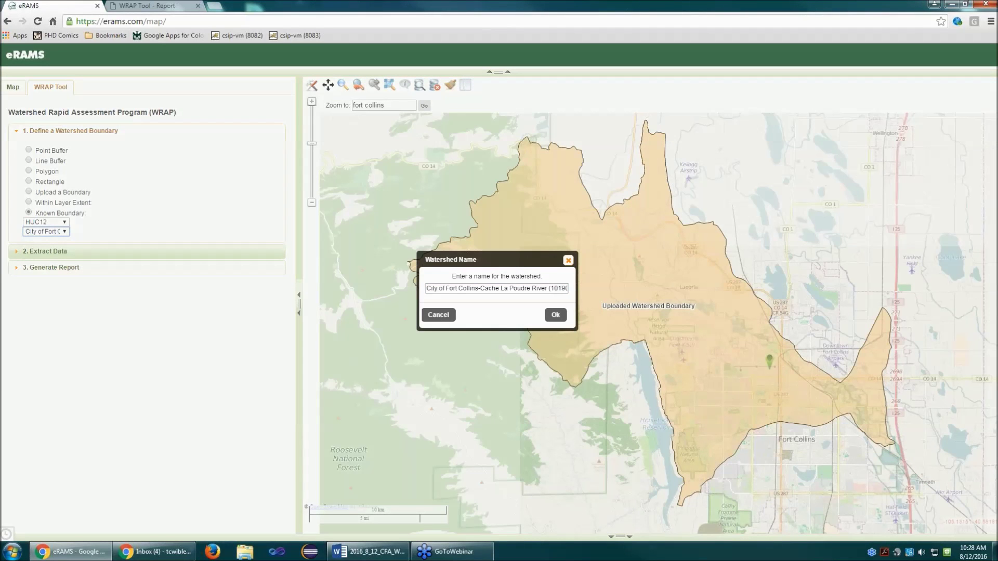
left_click(555, 314)
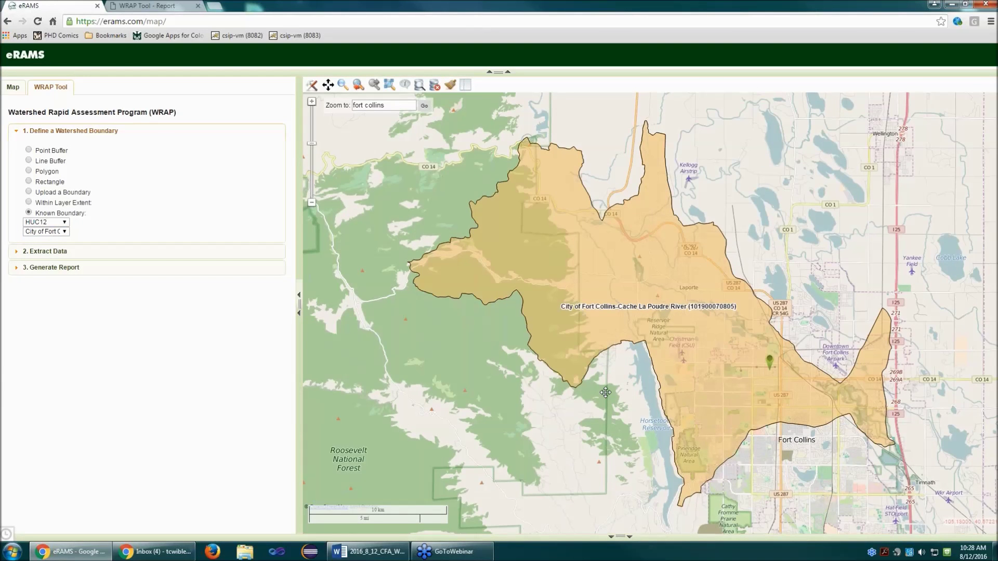
left_click_drag(626, 395, 535, 368)
scroll(536, 368, "down", 1)
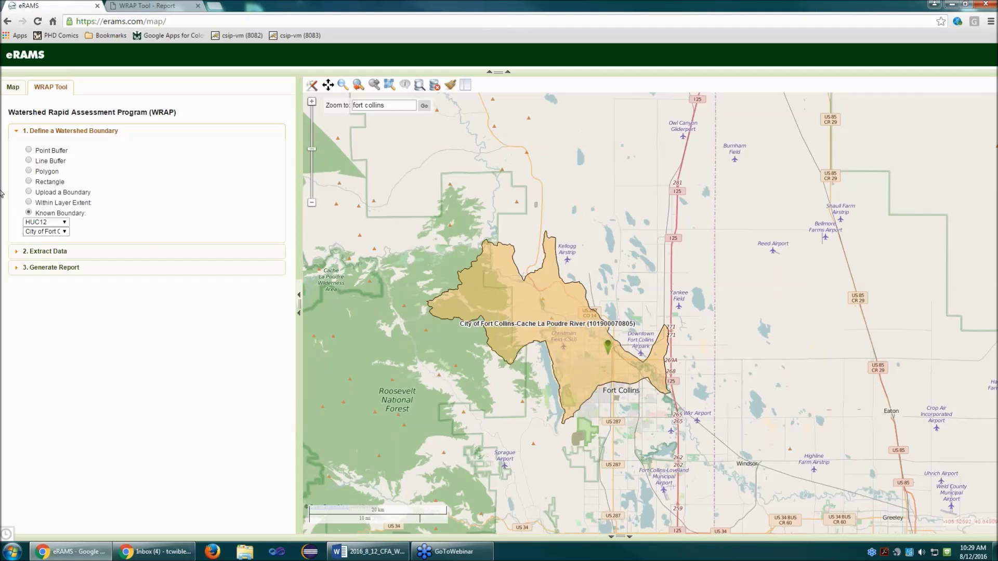
Step: Review the data types offered for extraction, from climate and snowpack through to wastewater treatment plants
left_click(147, 253)
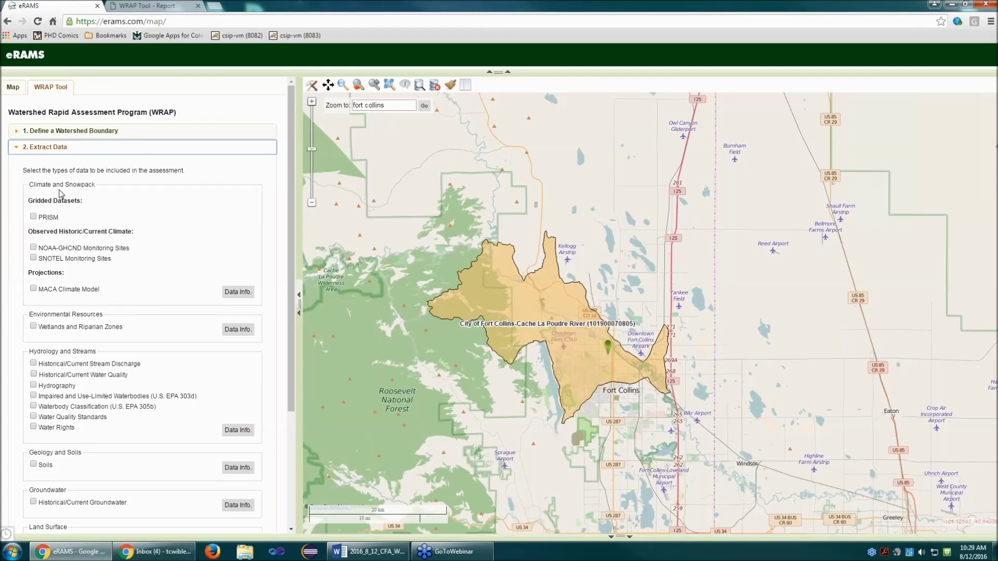
scroll(92, 312, "down", 1)
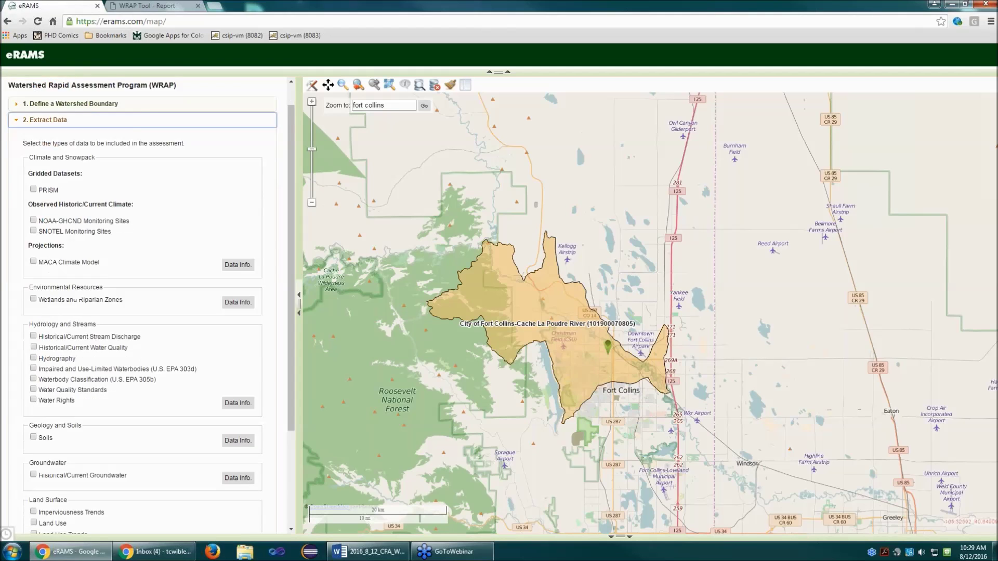
scroll(149, 296, "down", 1)
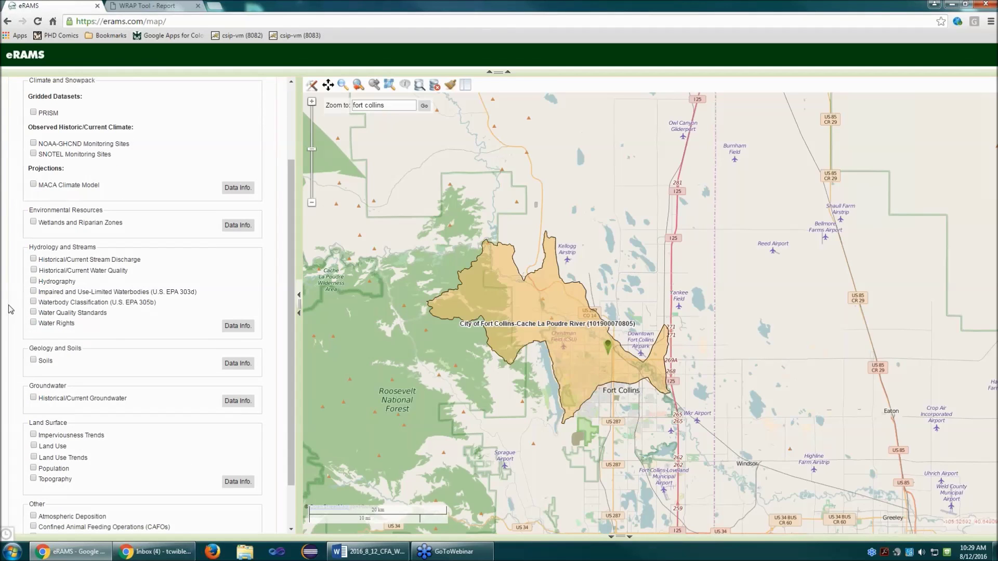
scroll(124, 324, "down", 1)
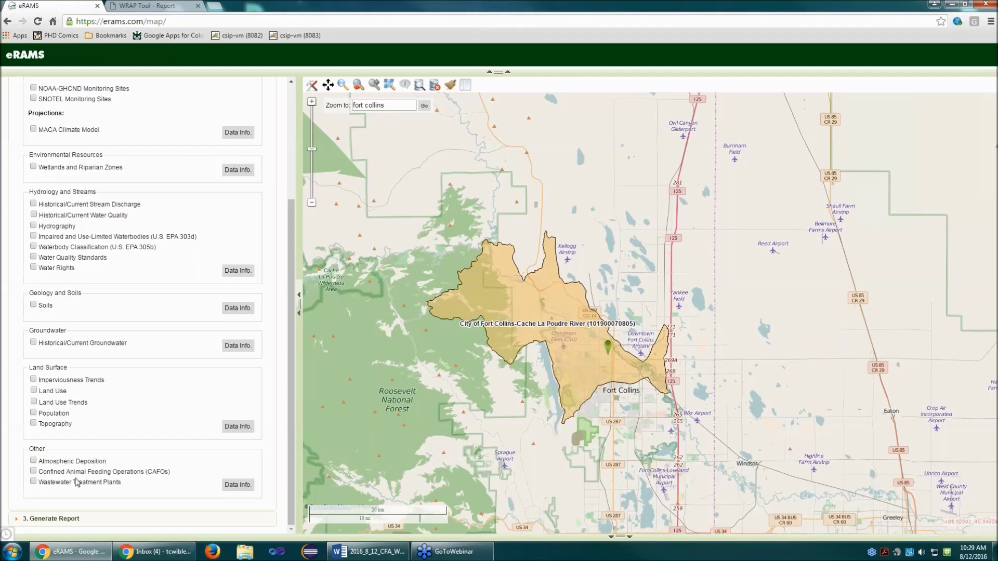
scroll(125, 471, "up", 3)
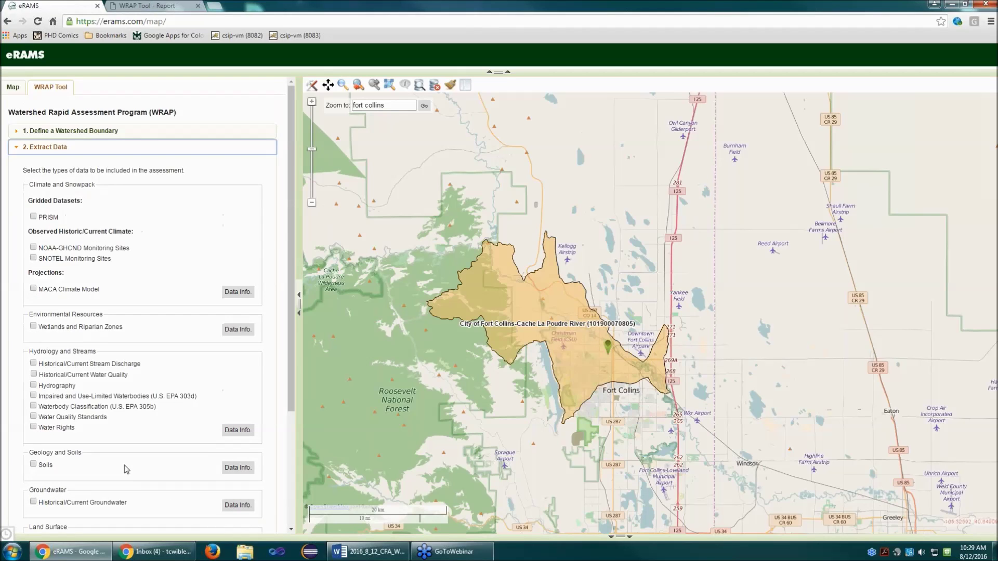
mouse_move(50, 221)
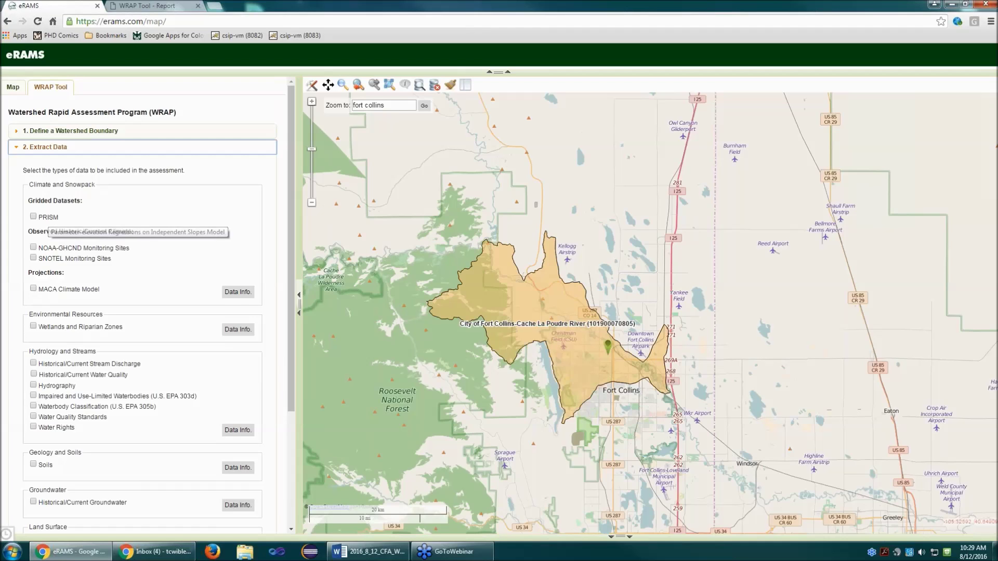
Step: Read the Climate and Snowpack data source information, highlighting the coverage notes for the climate datasets
left_click(239, 292)
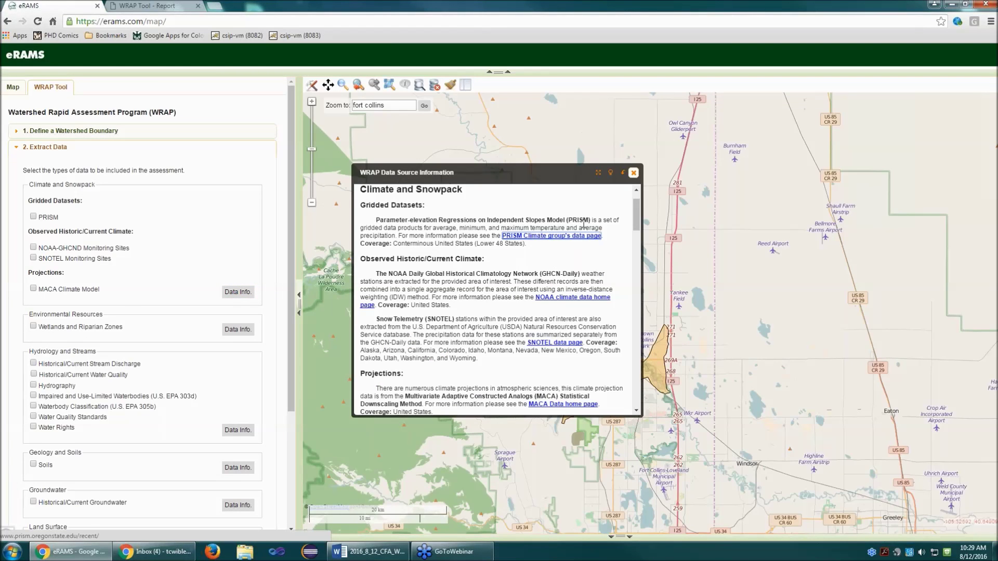
left_click_drag(360, 243, 534, 245)
left_click_drag(378, 305, 459, 305)
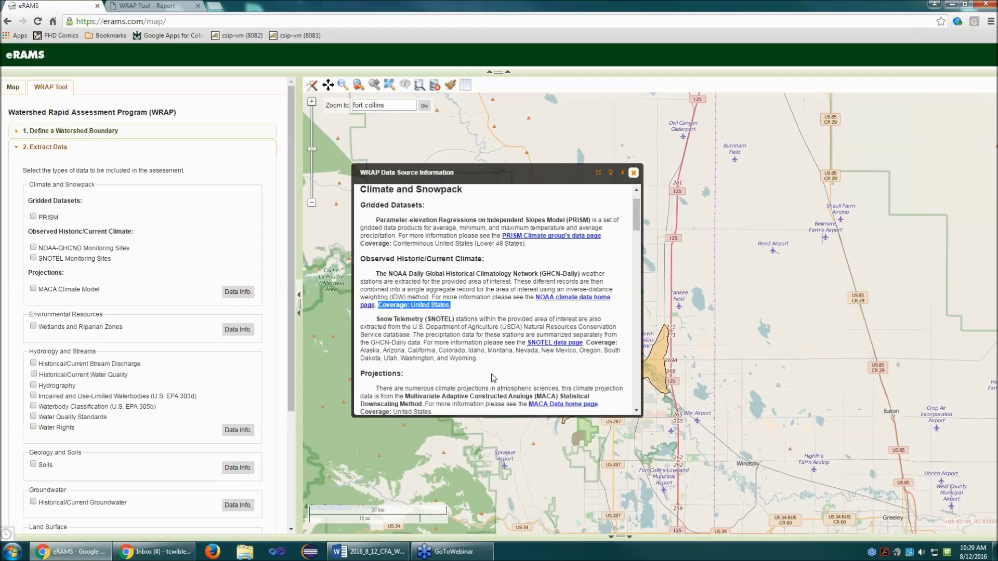
left_click_drag(378, 318, 455, 319)
left_click(587, 343)
left_click_drag(587, 343, 591, 366)
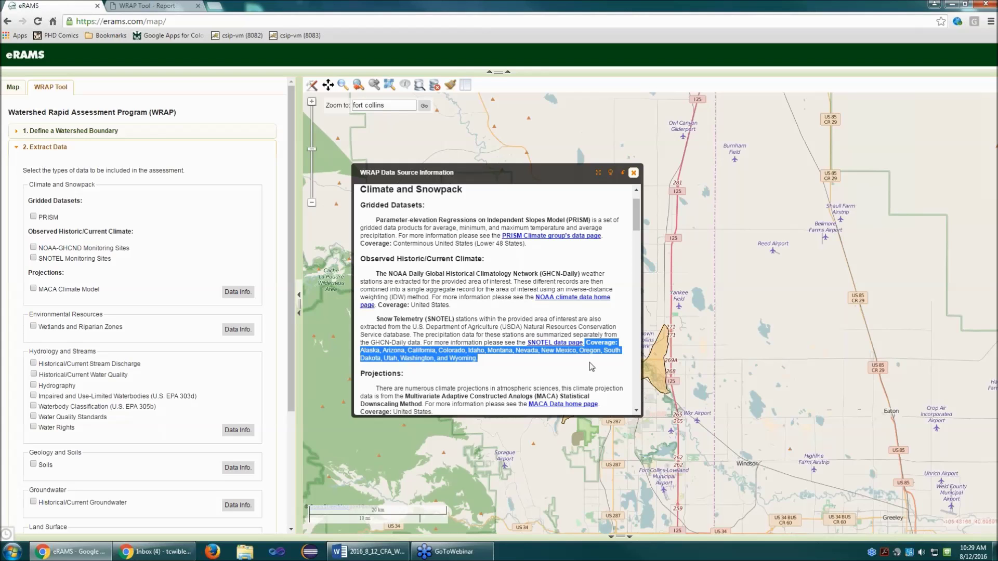
left_click(590, 363)
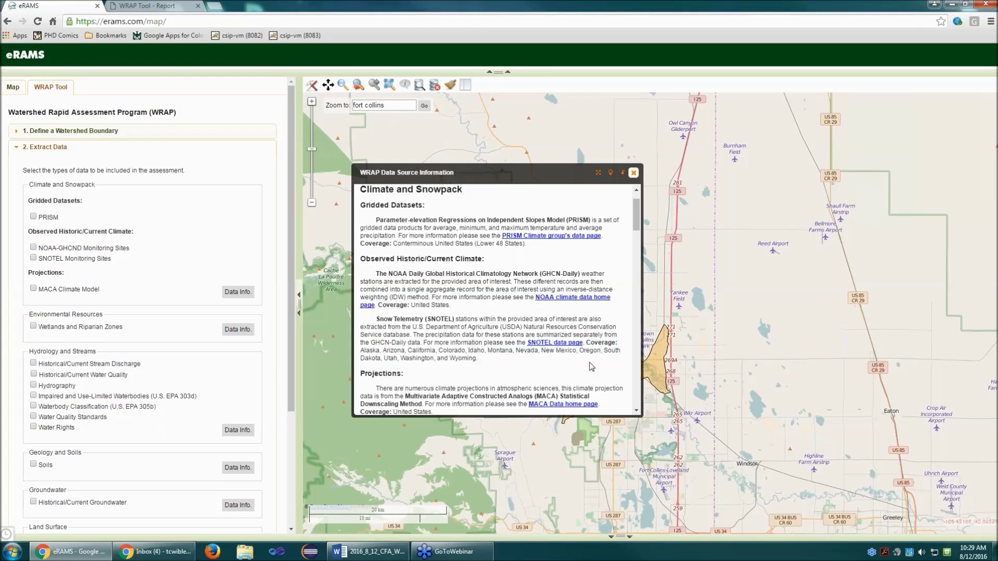
Step: View the PRISM Climate group's data page, then return to the WRAP tool and close the data source information
left_click(537, 236)
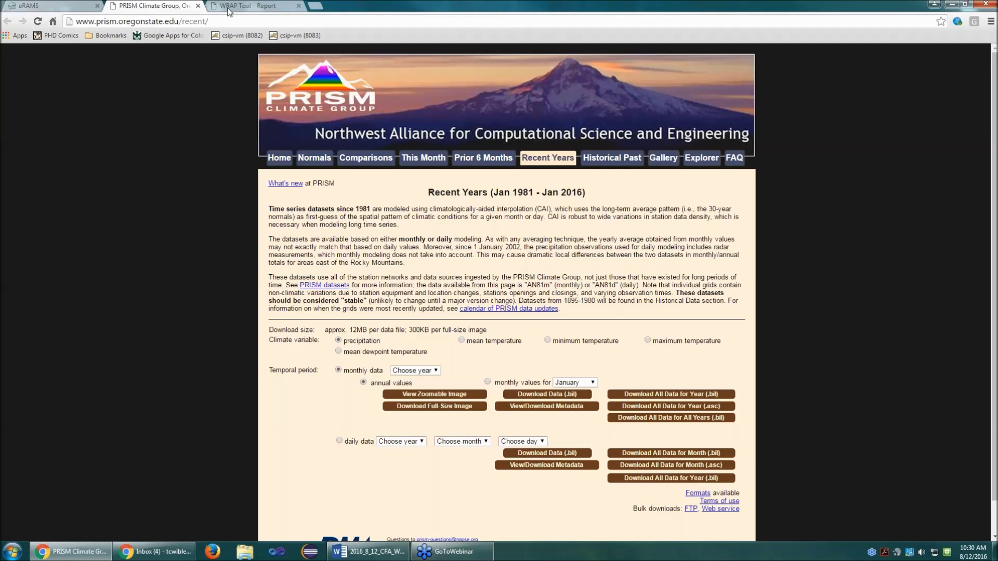
left_click(198, 6)
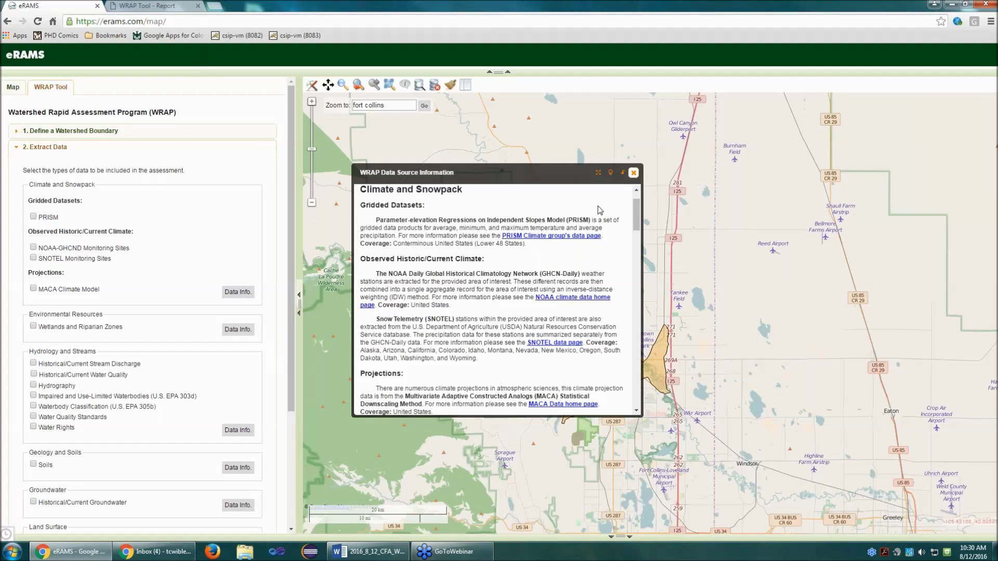
left_click(633, 173)
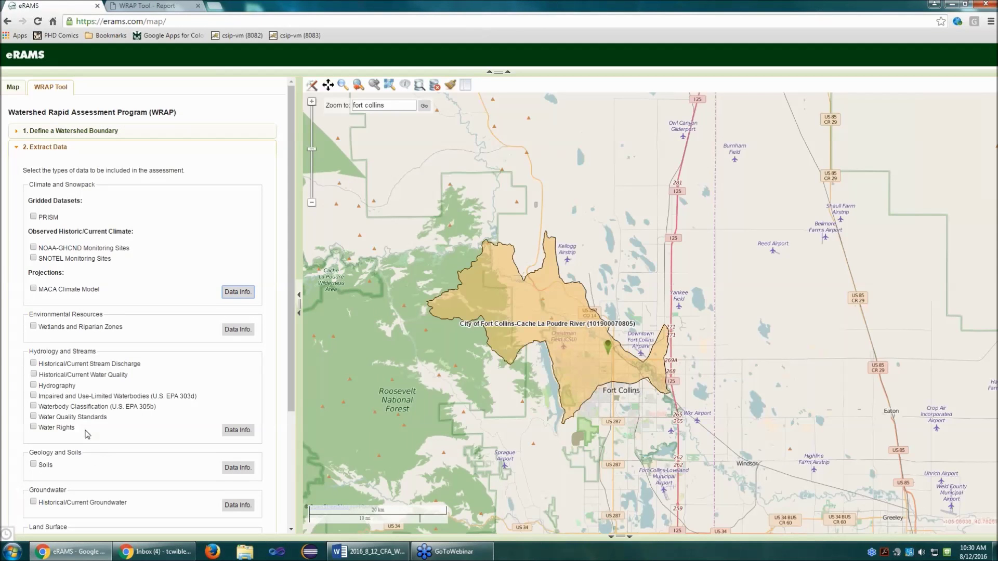
Step: Read the data source information from Environmental Resources through Groundwater, highlighting the Hydrography and Principal Aquifer Extent entries, and close it
scroll(90, 447, "down", 2)
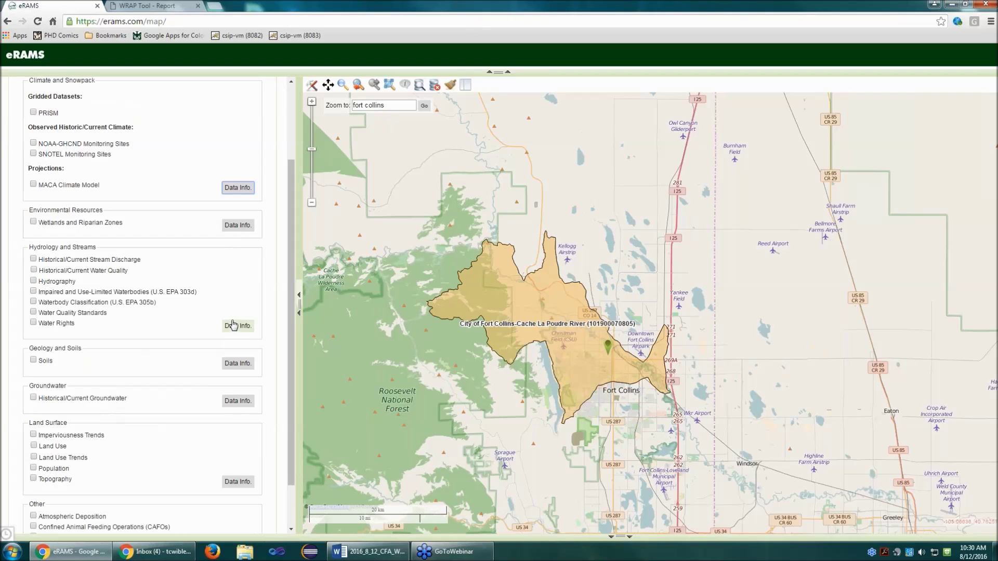
left_click(237, 227)
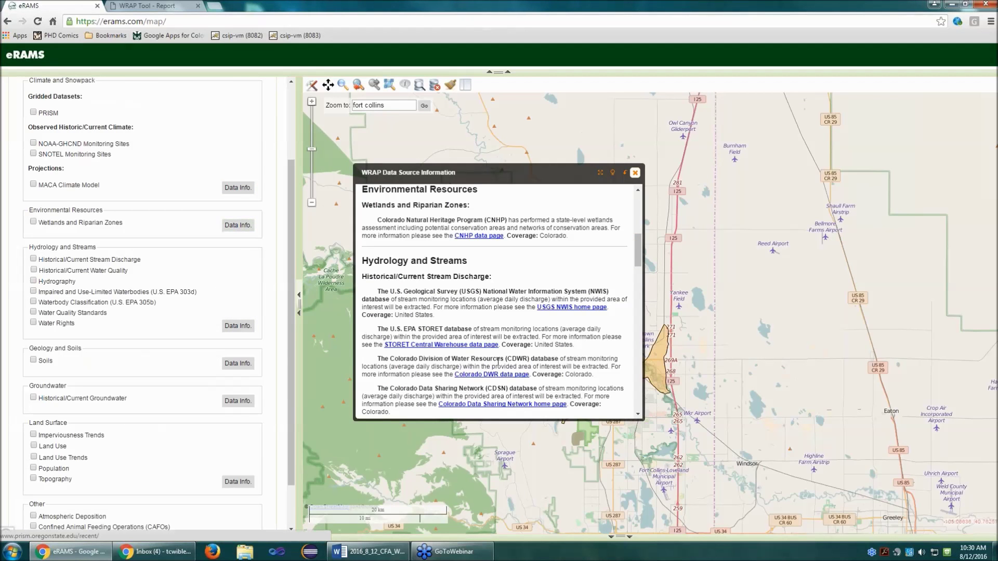
scroll(505, 344, "down", 4)
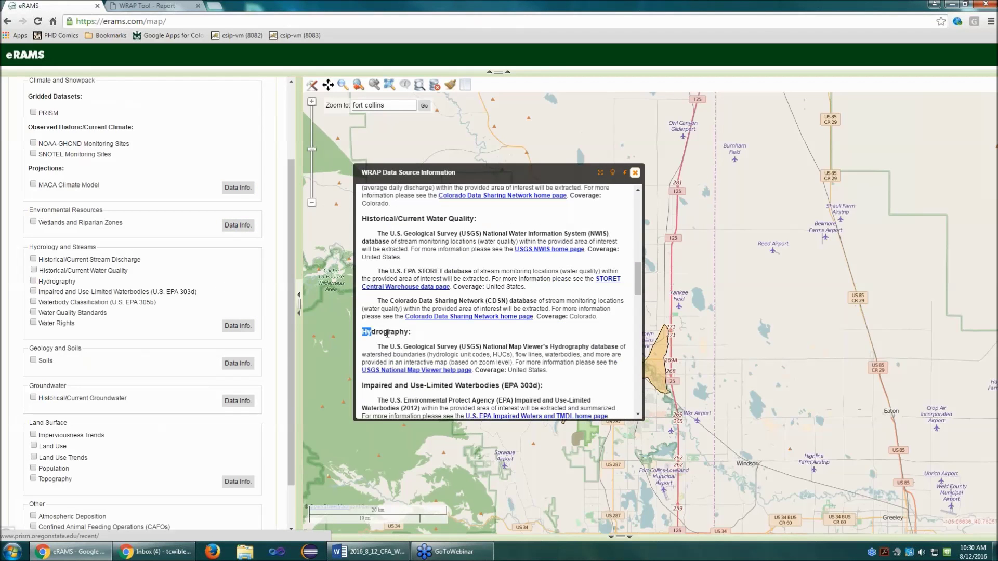
left_click_drag(370, 336, 441, 338)
scroll(439, 354, "down", 6)
left_click_drag(373, 379, 478, 411)
left_click(402, 370)
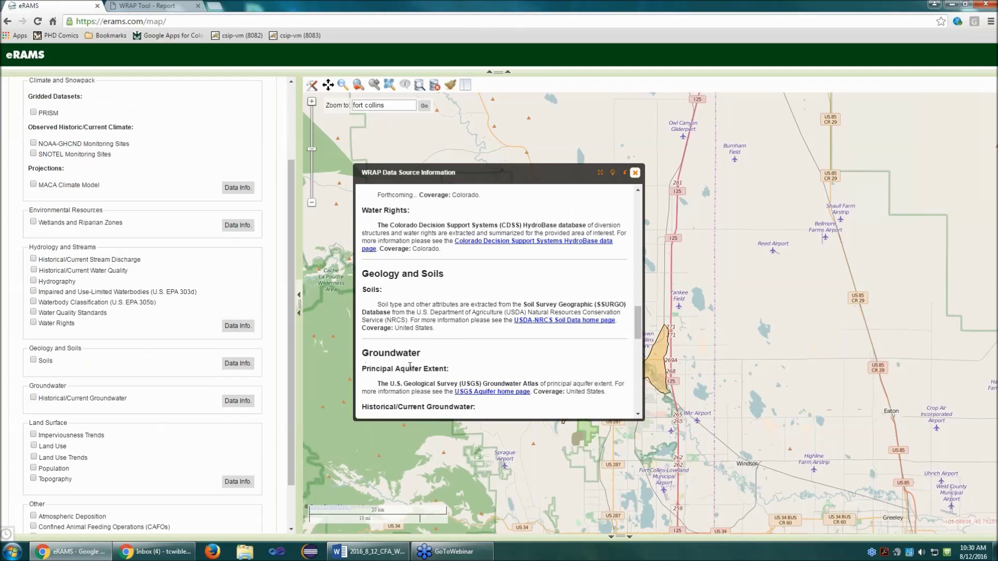
left_click_drag(363, 369, 449, 369)
scroll(452, 370, "down", 2)
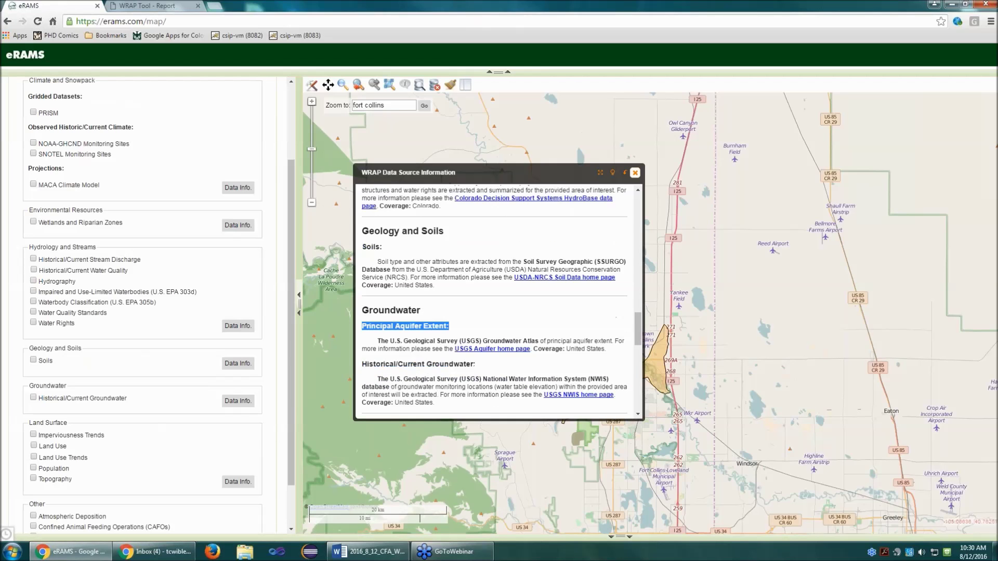
left_click(635, 173)
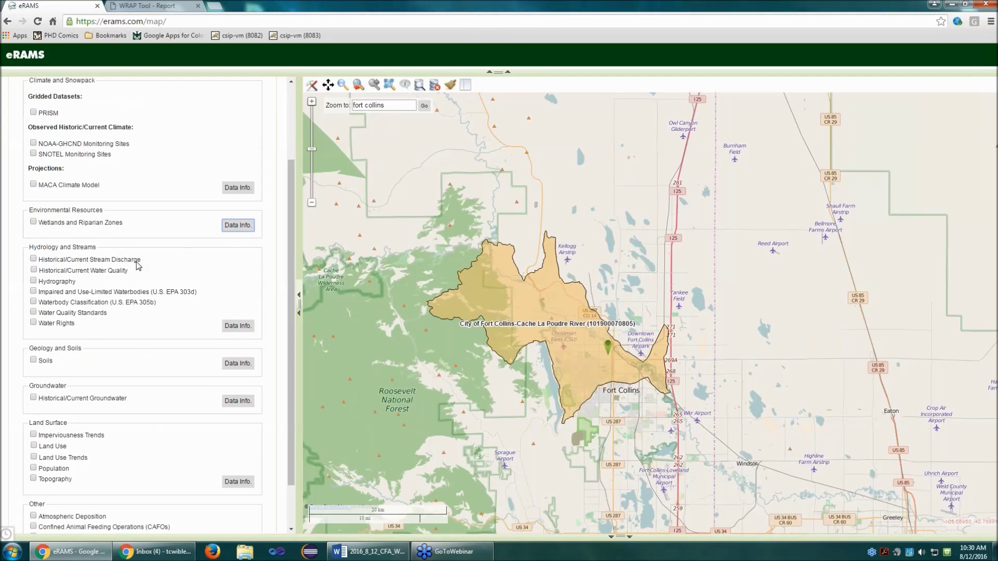
Step: Include NOAA-GHCND Monitoring Sites, Historical/Current Stream Discharge, Impaired and Use-Limited Waterbodies, and Waterbody Classification in the data extraction
scroll(178, 275, "up", 1)
left_click(57, 201)
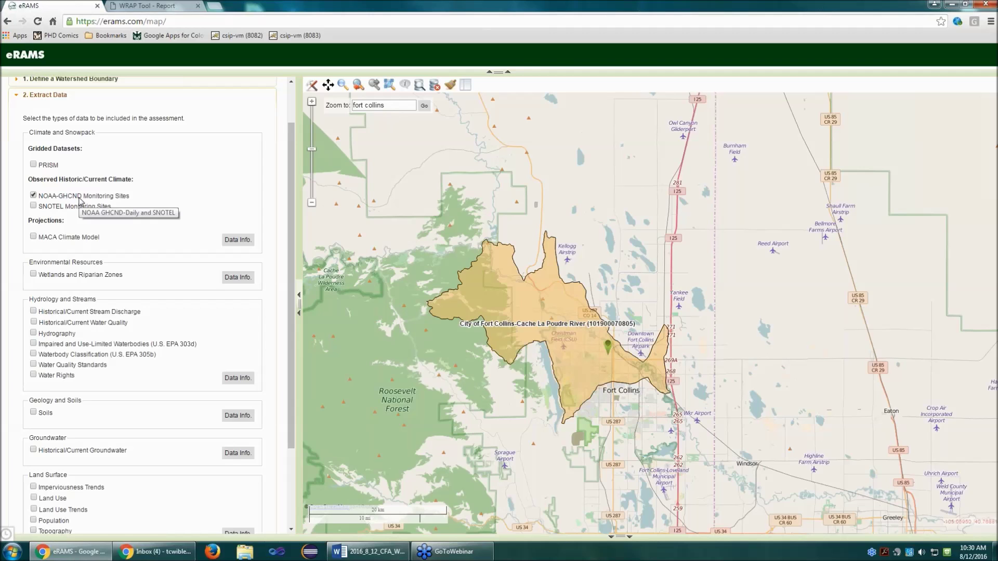
left_click(83, 316)
scroll(83, 316, "down", 1)
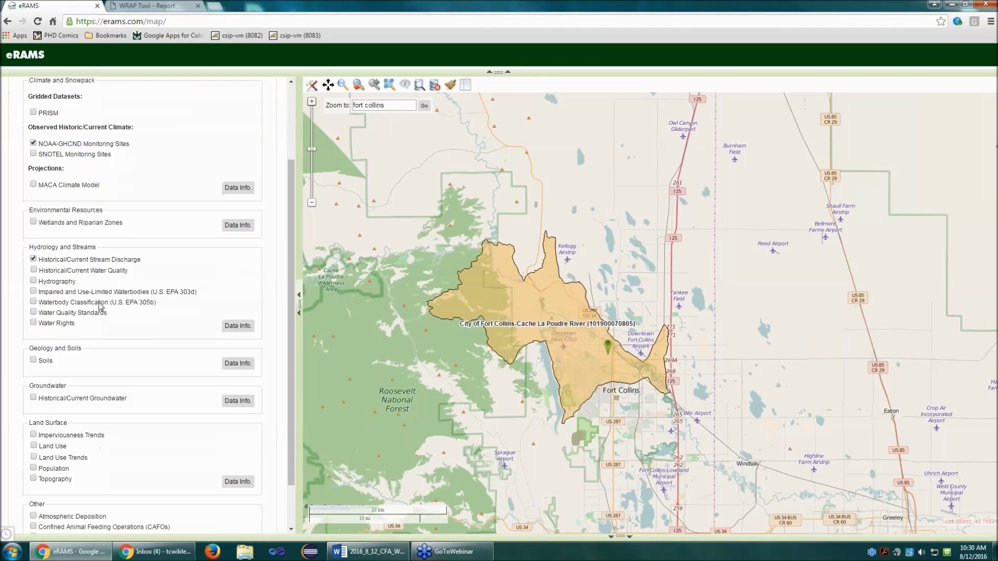
left_click(179, 294)
left_click(64, 305)
Step: Include Soils with the Drainage Class attribute and Historical/Current Groundwater in the data extraction
scroll(57, 312, "down", 2)
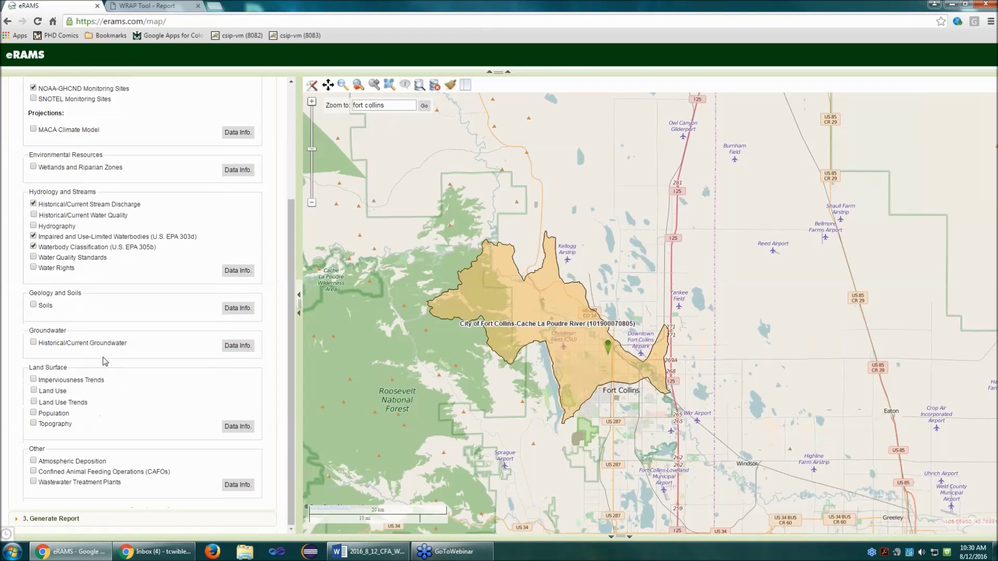
left_click(47, 308)
left_click(94, 307)
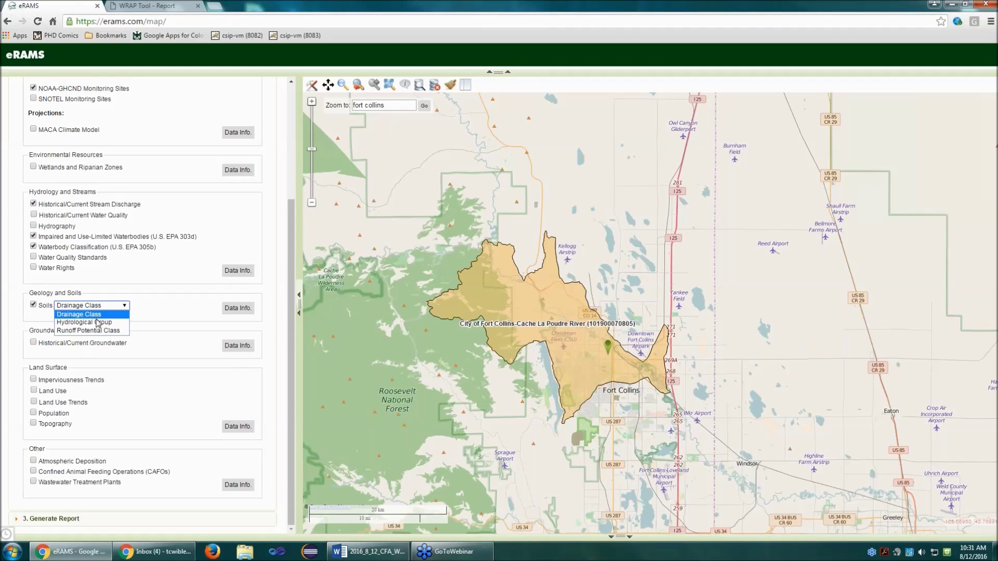
left_click(182, 351)
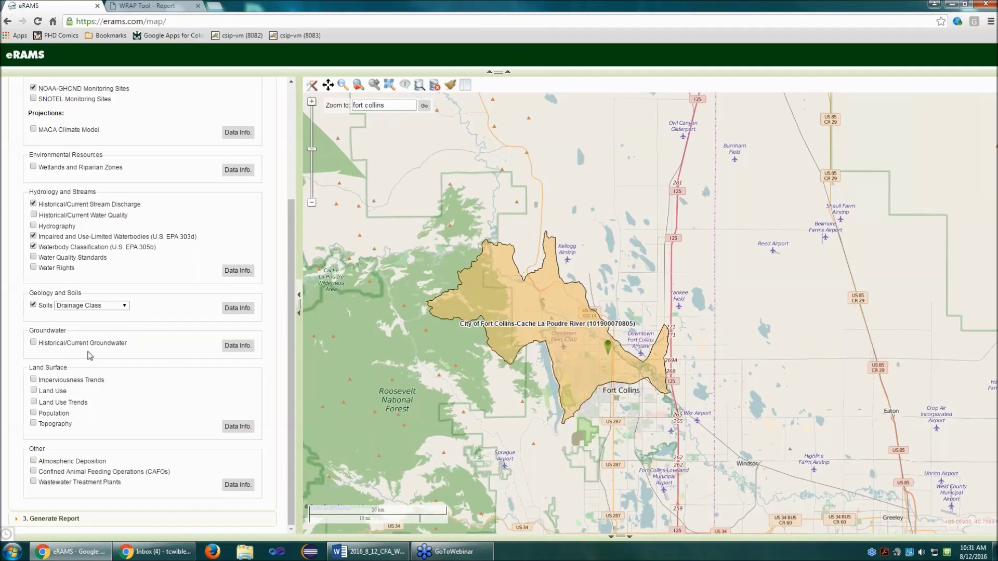
left_click(34, 343)
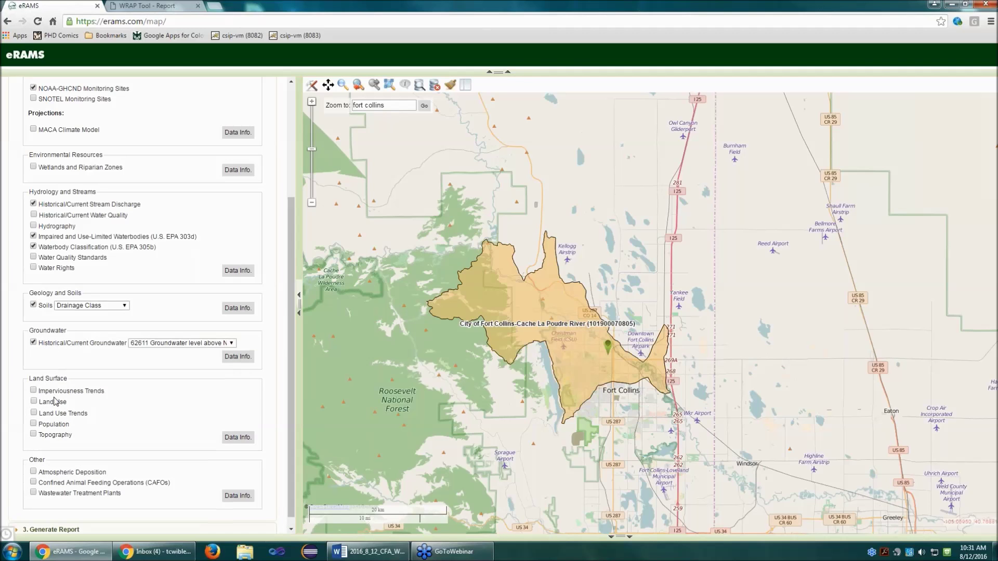
Step: Include Imperviousness Trends and Land Use Trends based on NASS from the land surface data
scroll(60, 395, "down", 1)
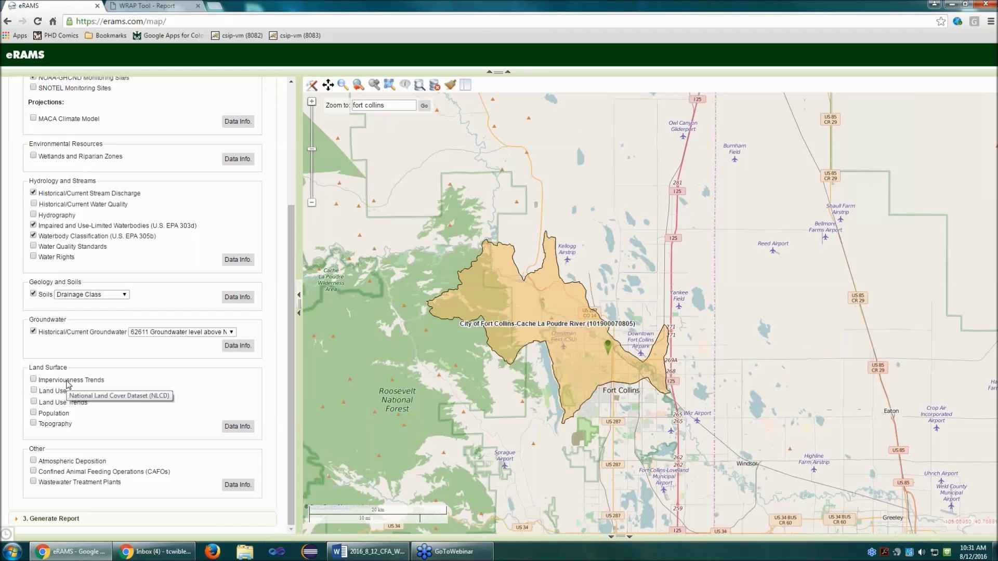
left_click(67, 382)
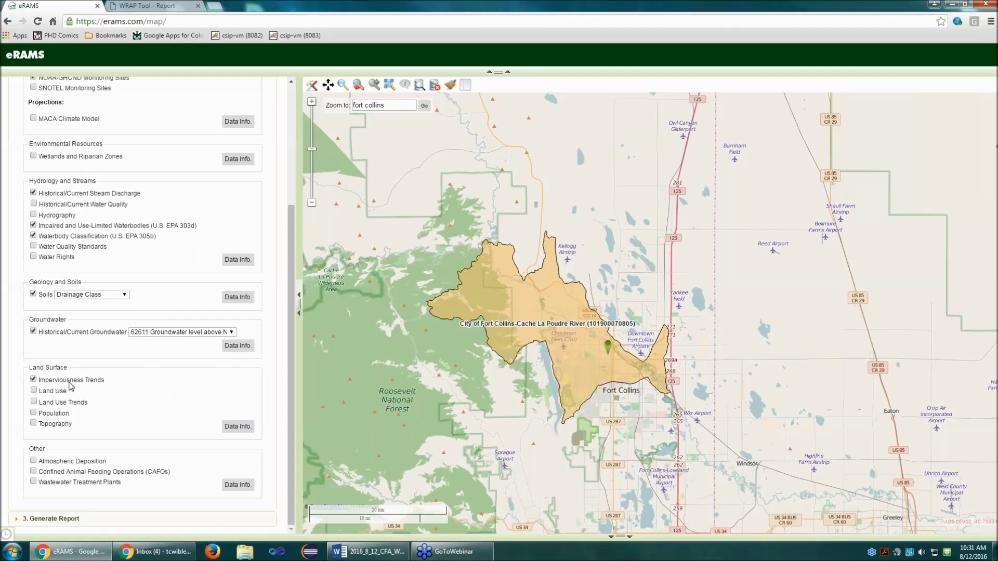
left_click(55, 403)
left_click(54, 391)
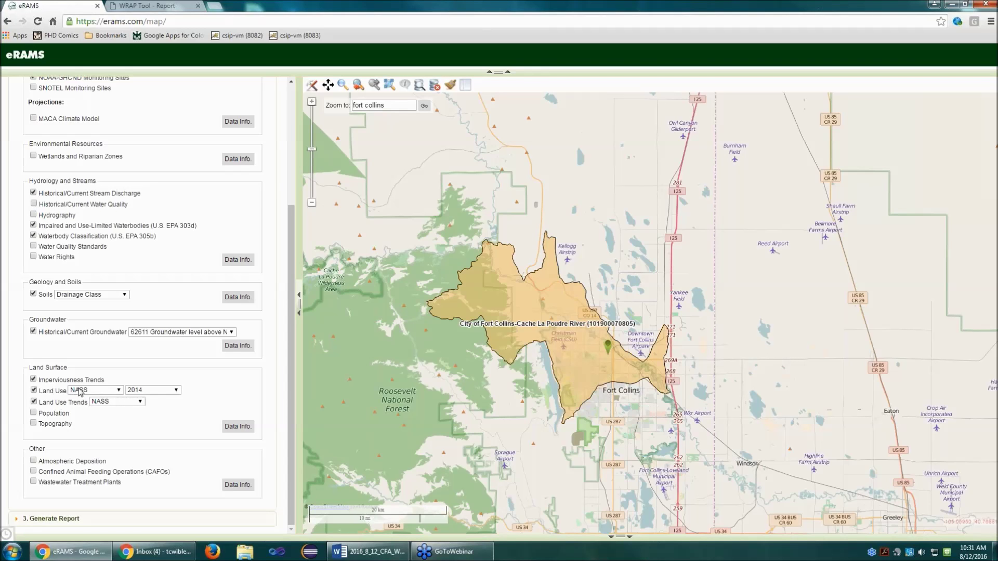
left_click(93, 390)
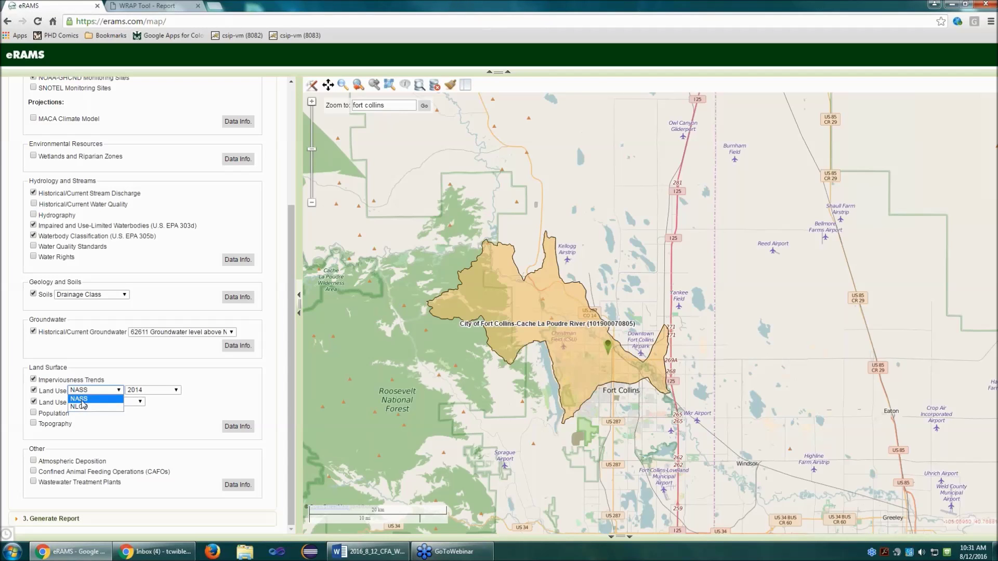
left_click(82, 400)
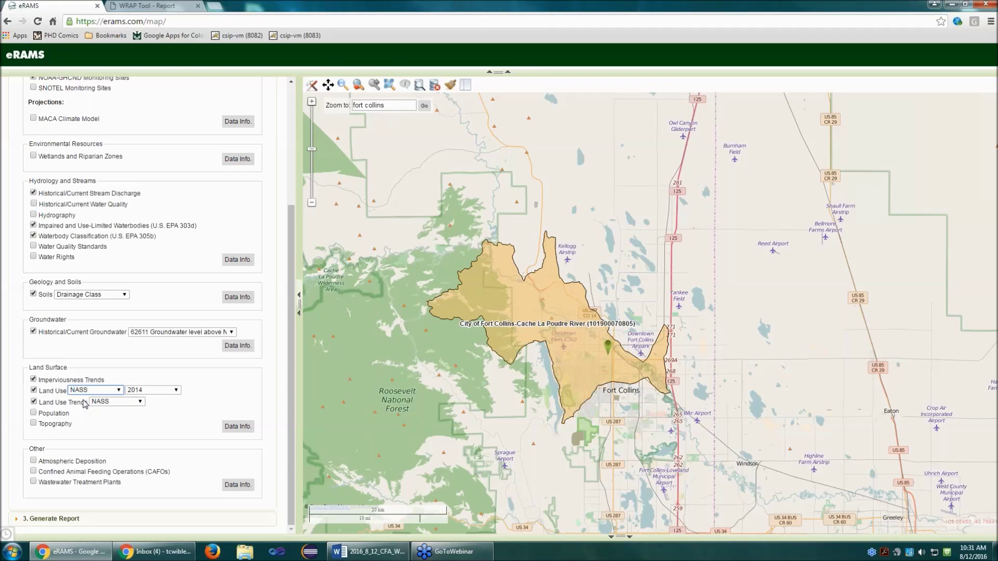
left_click(54, 393)
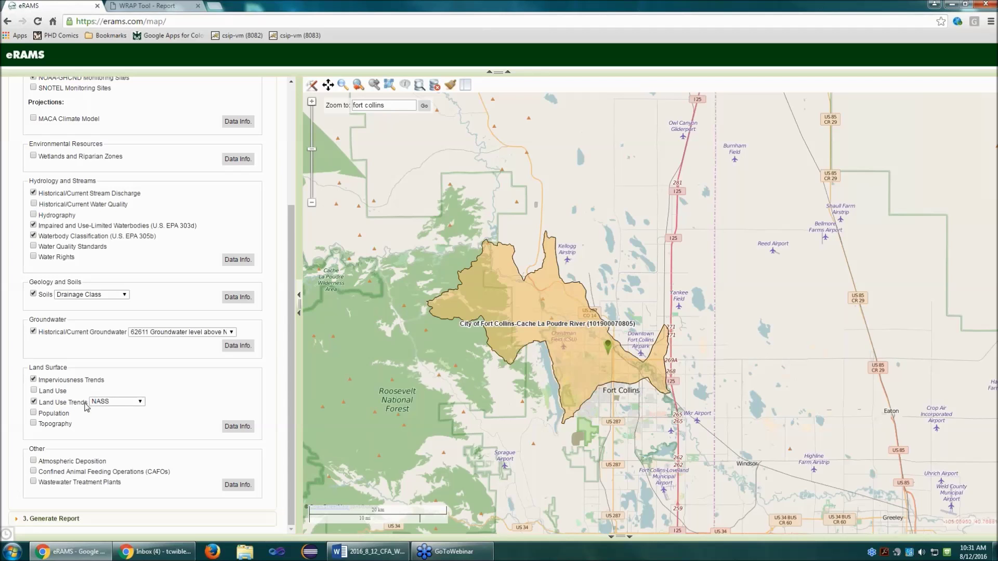
Step: Add Population and Wastewater Treatment Plants to the data to extract
left_click(58, 417)
left_click(61, 484)
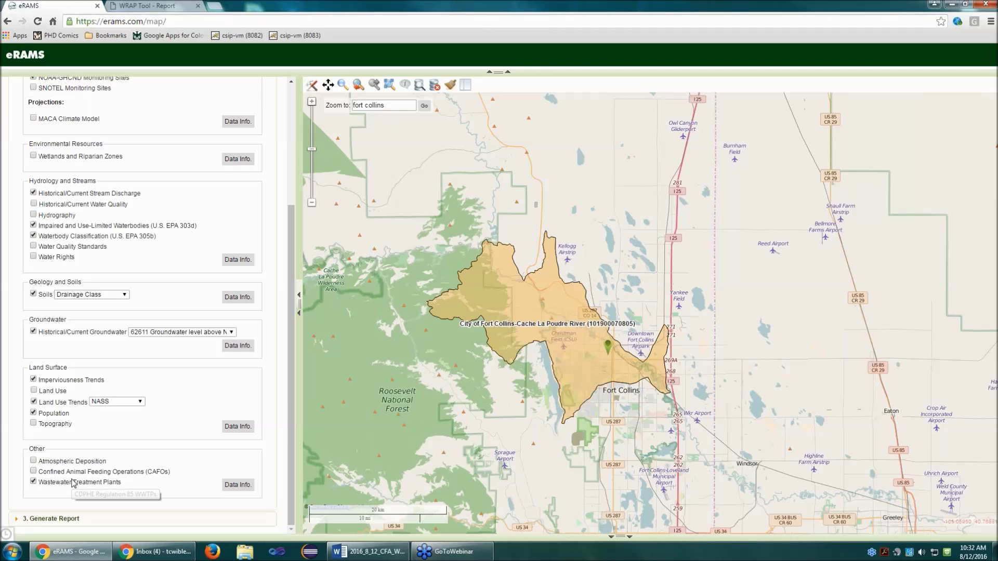
Step: Check the data source information for wastewater treatment plants, highlighting its coverage note, and close it
left_click(238, 485)
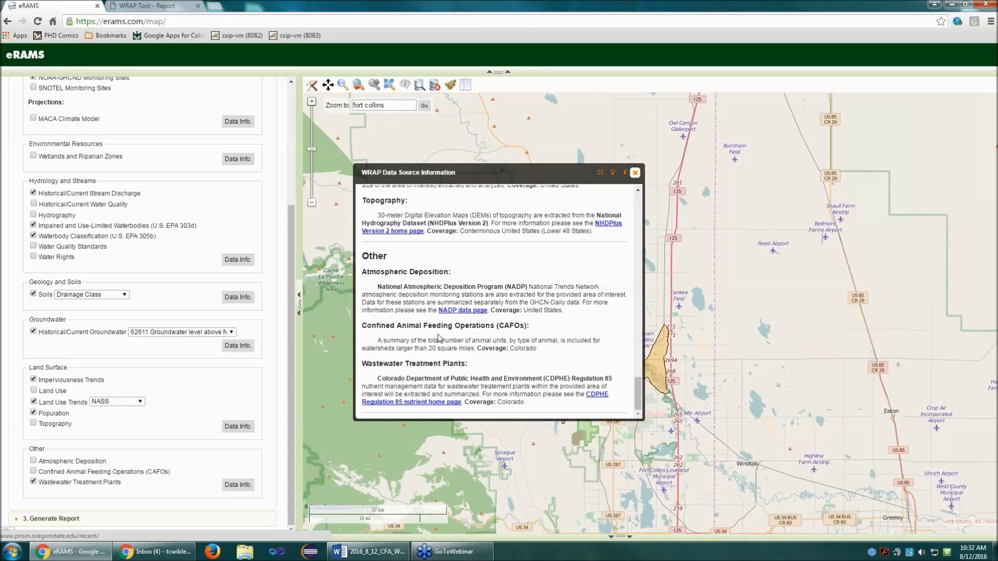
left_click_drag(526, 403, 464, 403)
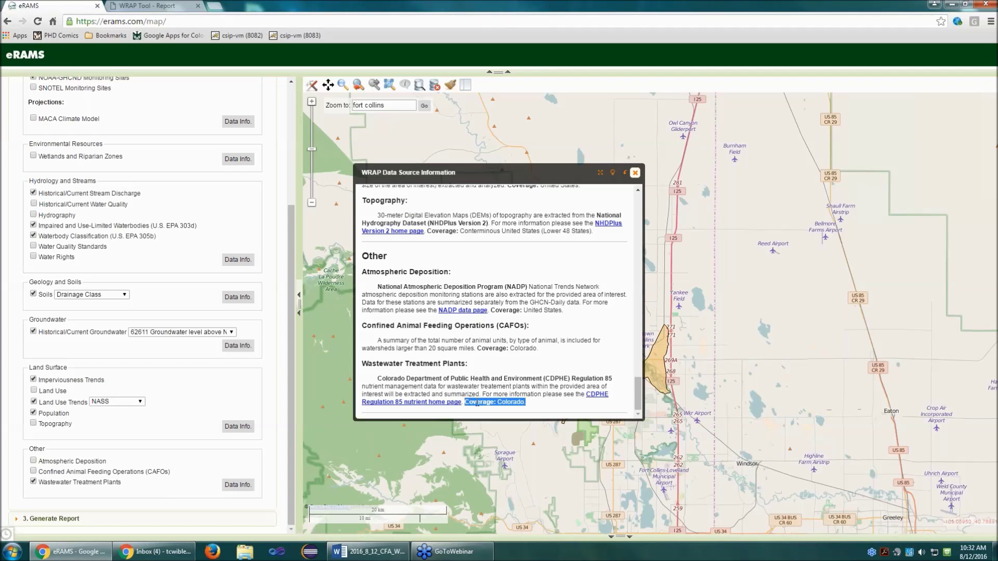
left_click(570, 370)
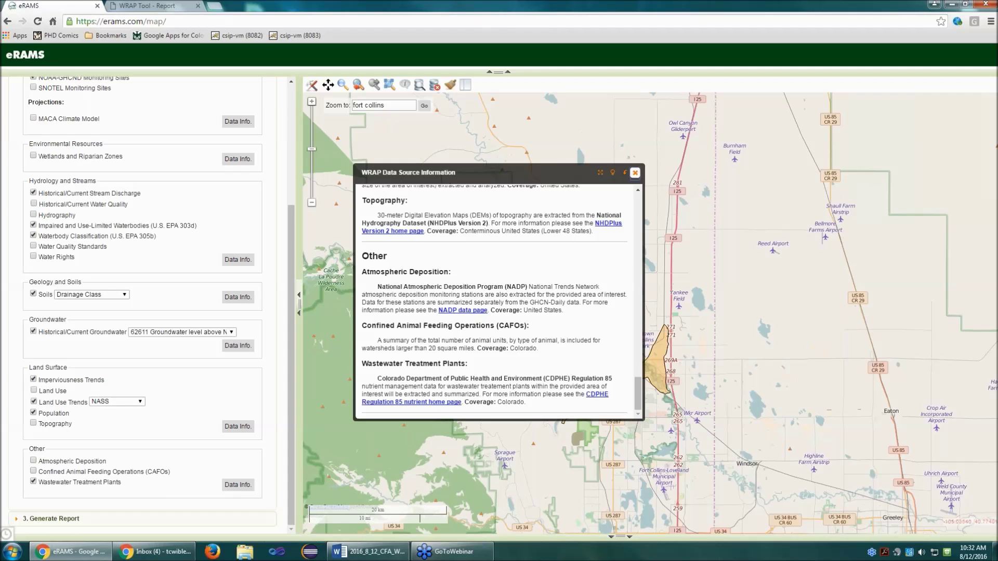
key("Escape")
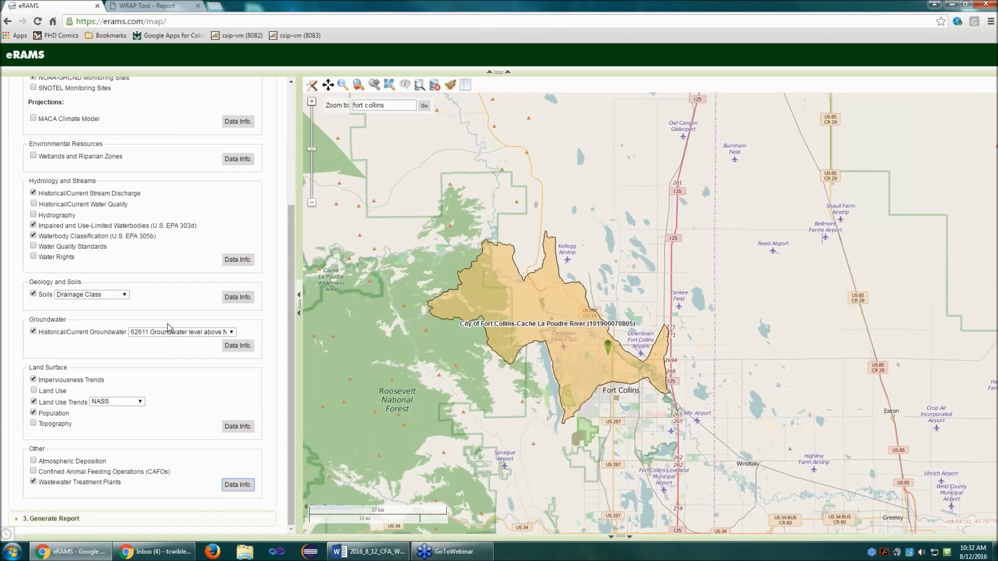
Step: Generate the WRAP report for the City of Fort Collins-Cache La Poudre River watershed with the selected data
left_click(133, 519)
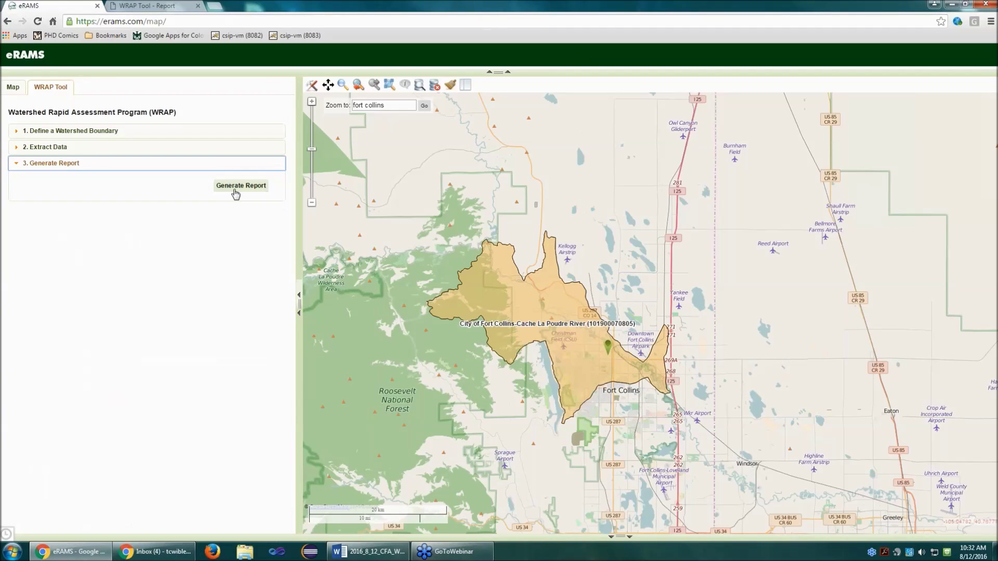
left_click(235, 190)
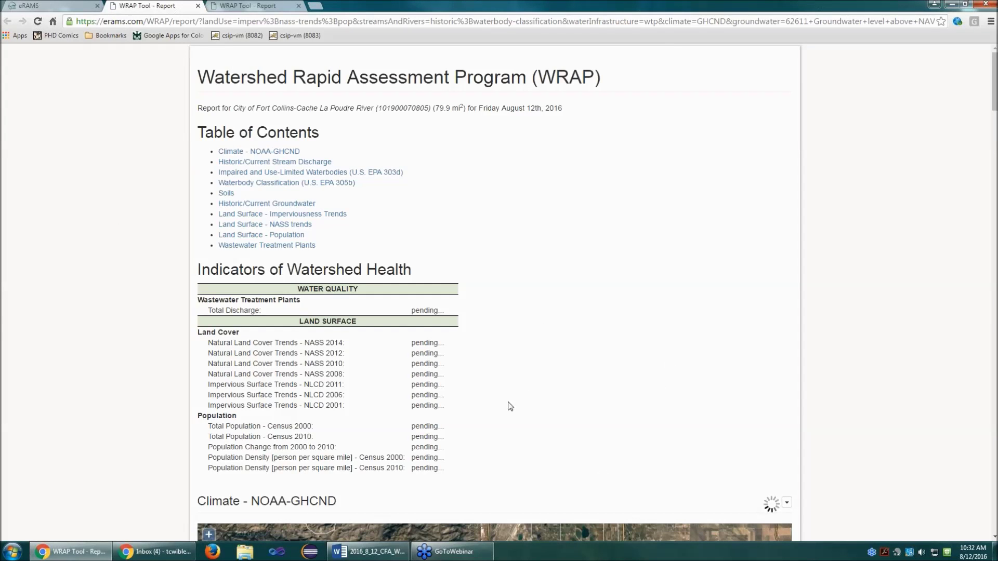
Step: Switch to the previously completed WRAP report and highlight the watershed name and date in its heading
left_click(252, 4)
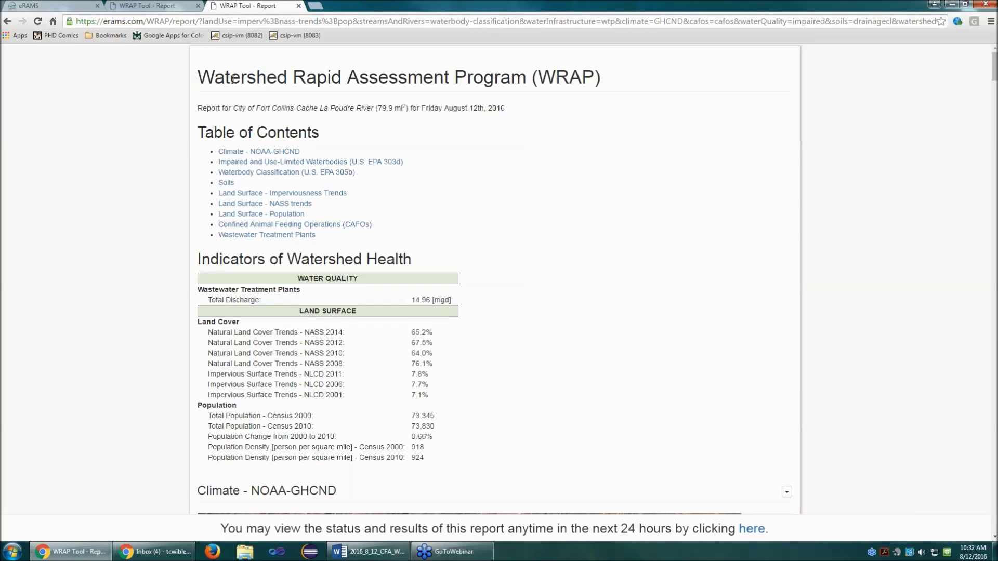
left_click_drag(232, 108, 374, 108)
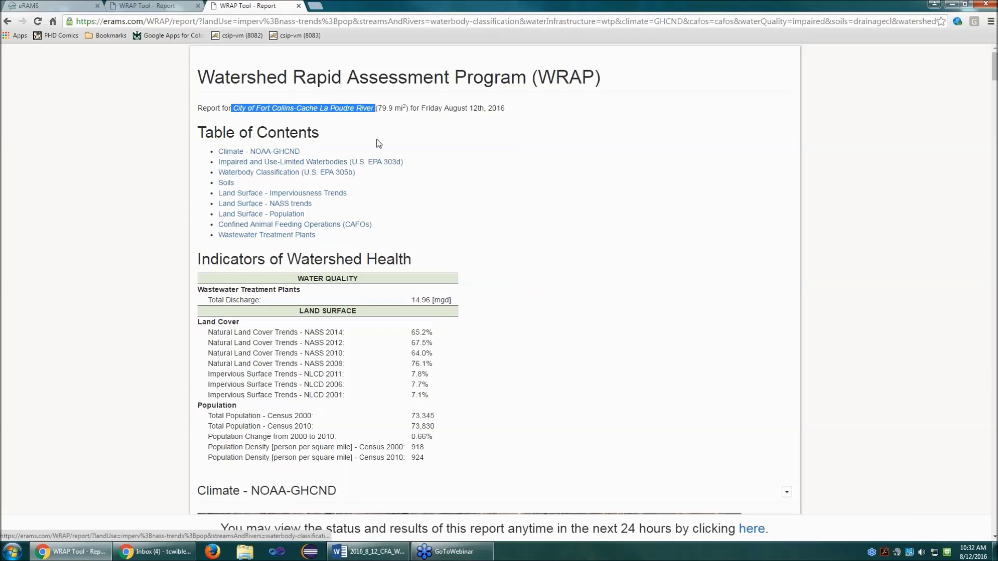
left_click_drag(378, 107, 533, 125)
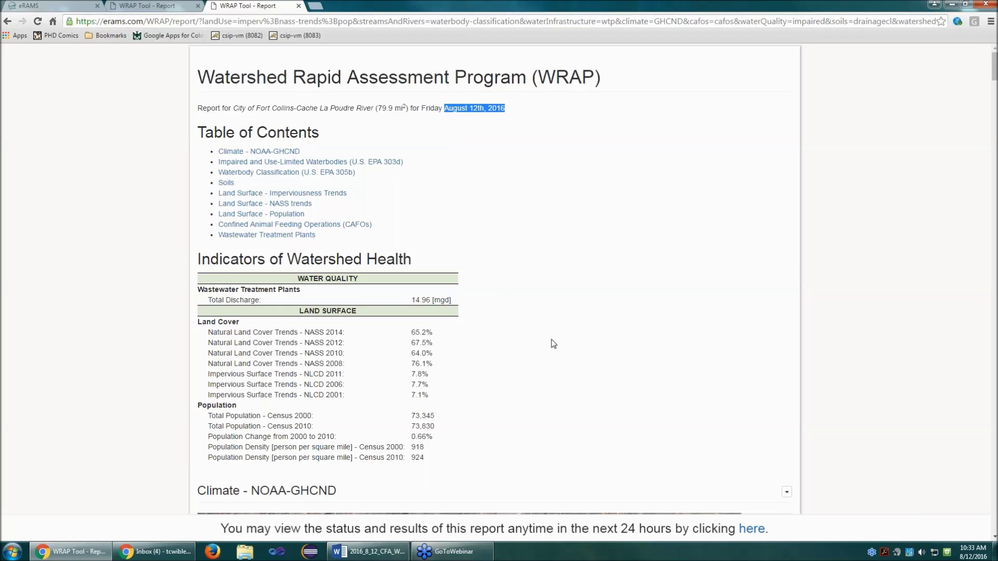
Step: Review the Indicators of Watershed Health, highlighting the natural land cover values for NASS 2008 and NASS 2014
scroll(554, 343, "down", 1)
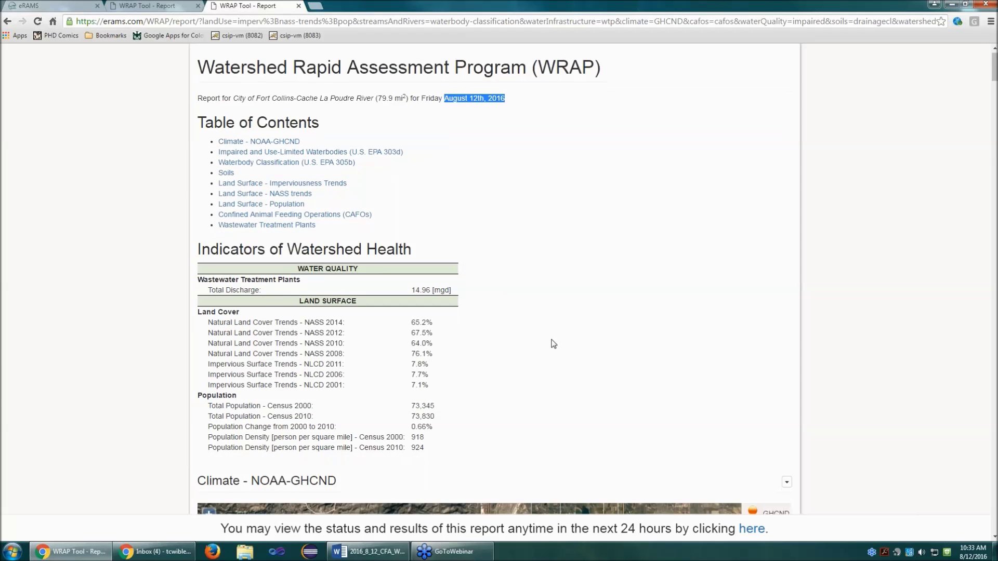
scroll(554, 344, "down", 3)
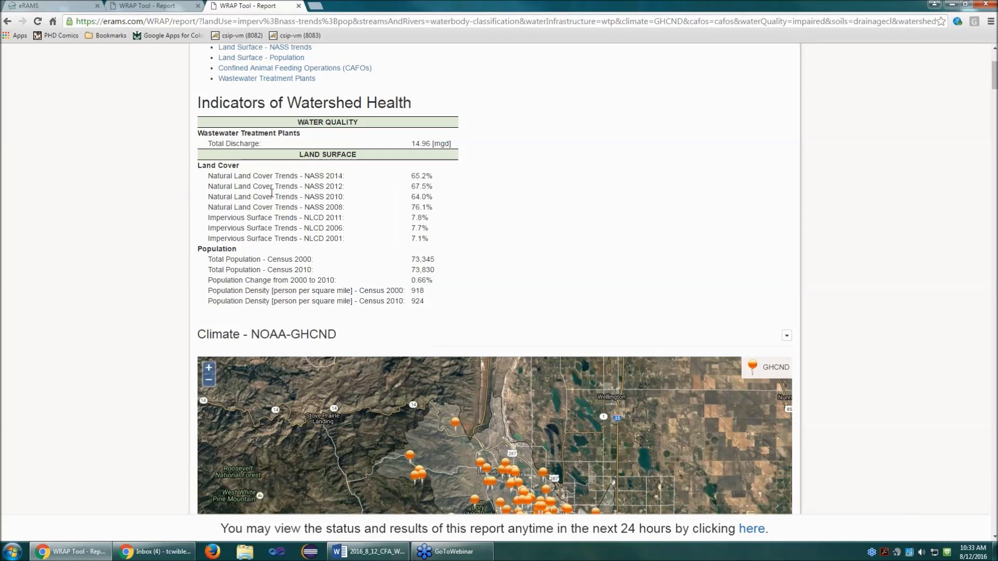
left_click_drag(433, 209, 409, 210)
left_click_drag(442, 177, 411, 176)
scroll(483, 125, "up", 3)
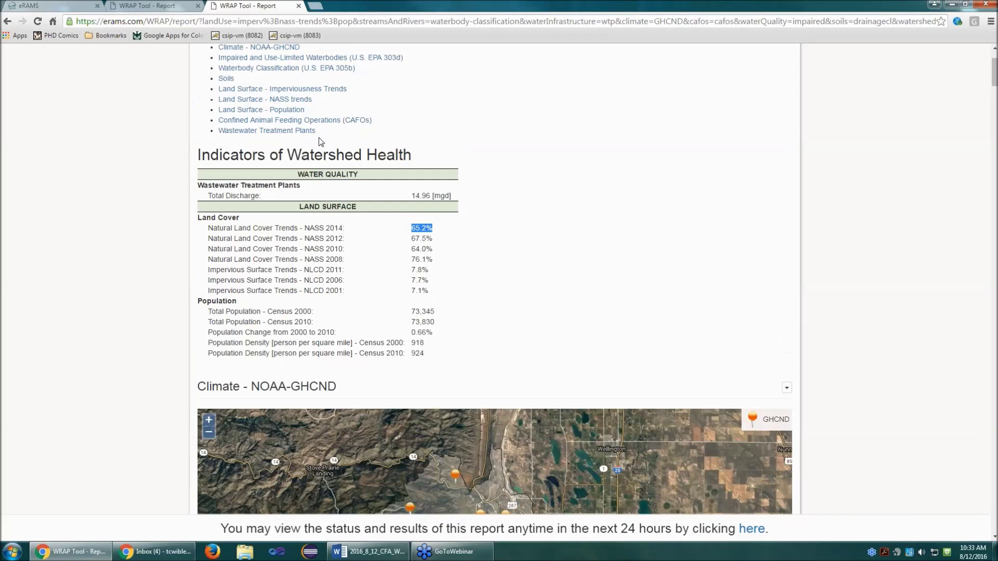
Step: Go to the report's Climate - NOAA-GHCND section and enlarge the map around Fort Collins until the monitoring station labels show
left_click(260, 153)
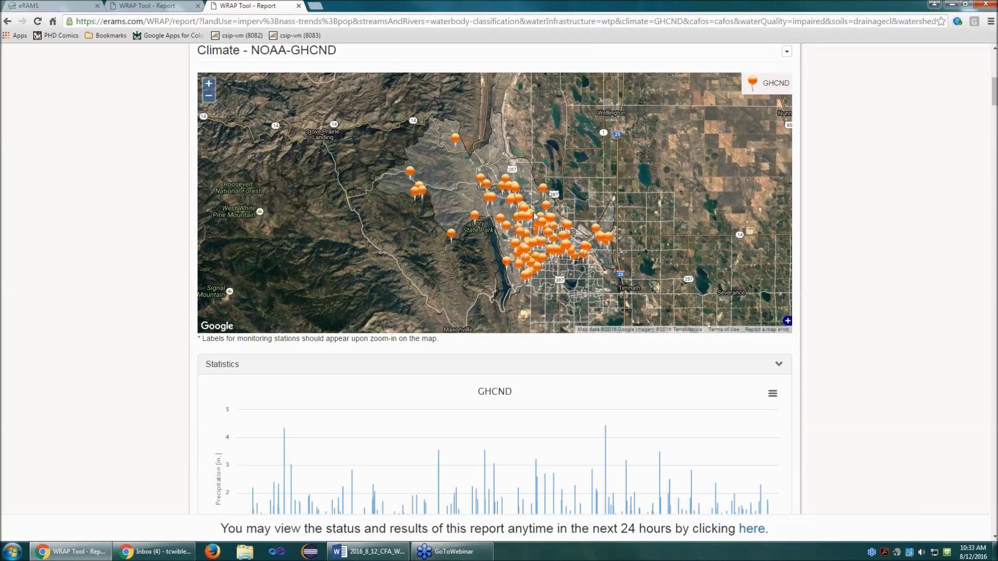
scroll(538, 249, "up", 1)
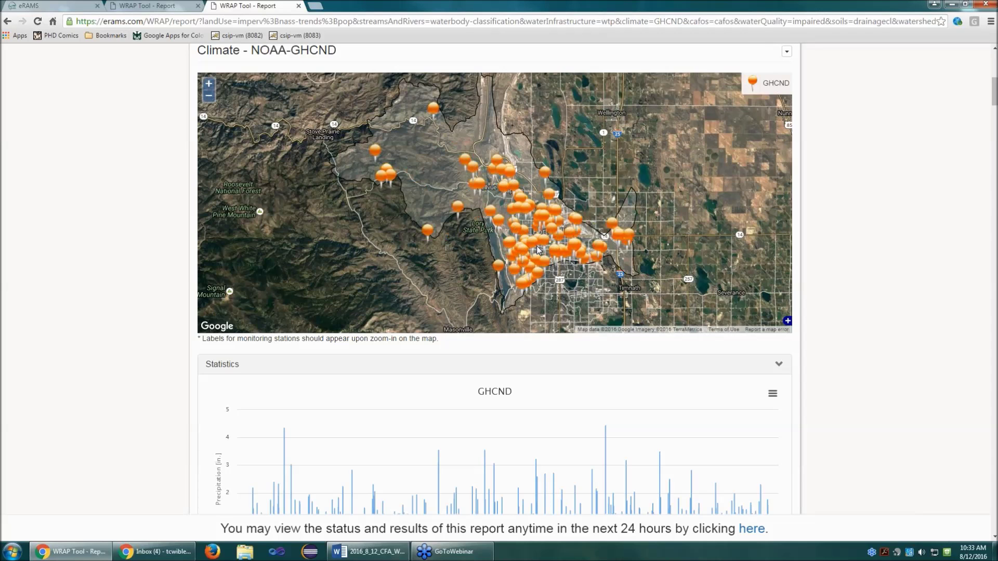
scroll(538, 250, "up", 1)
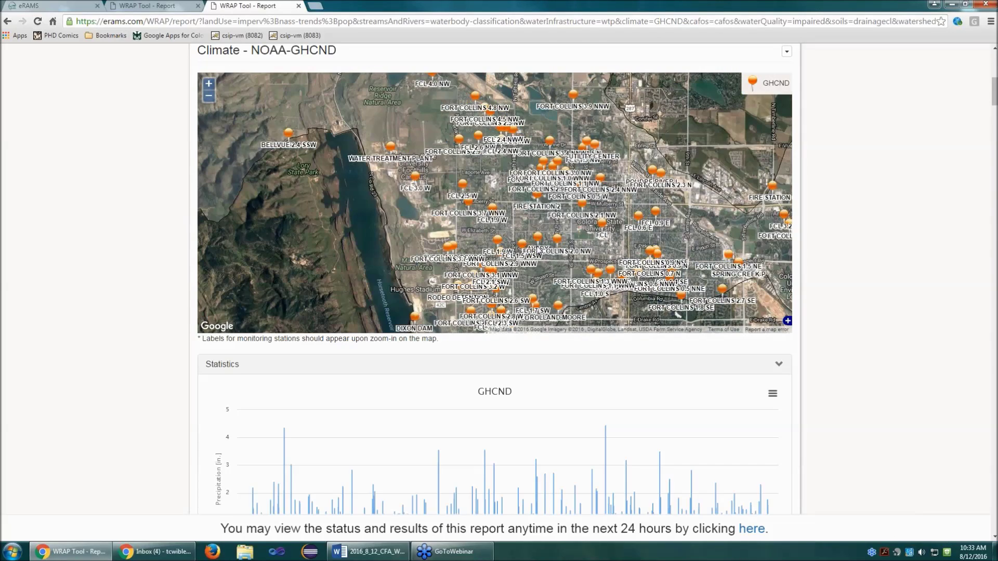
scroll(538, 250, "up", 1)
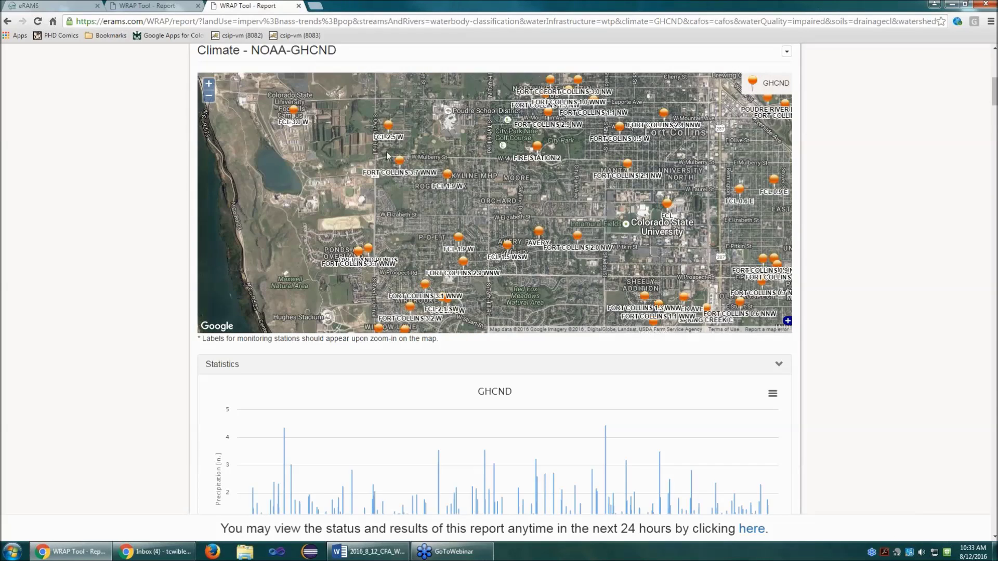
Step: Zoom the climate map back out to the whole Fort Collins area and examine the GHCND precipitation chart below it
scroll(501, 192, "down", 2)
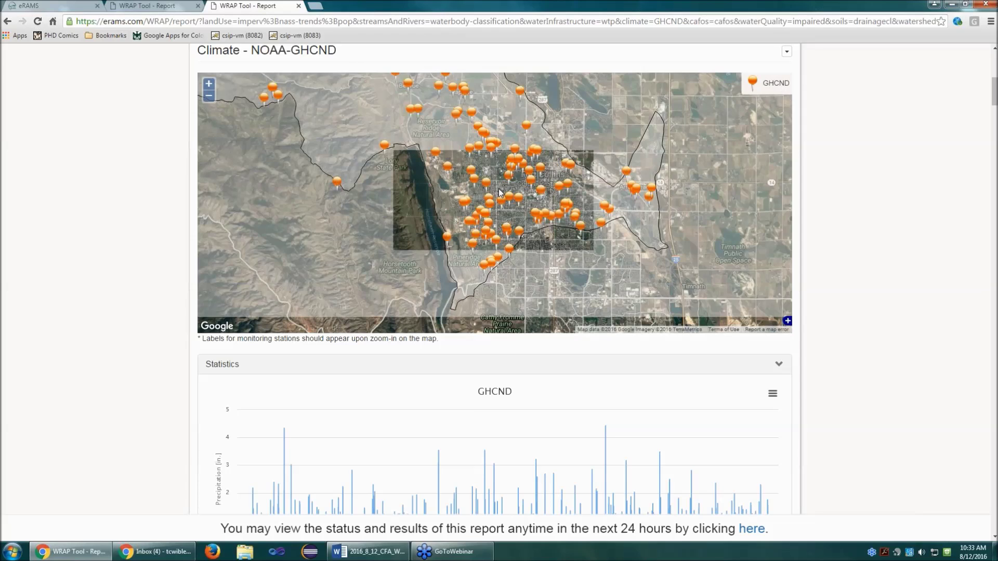
scroll(844, 263, "down", 3)
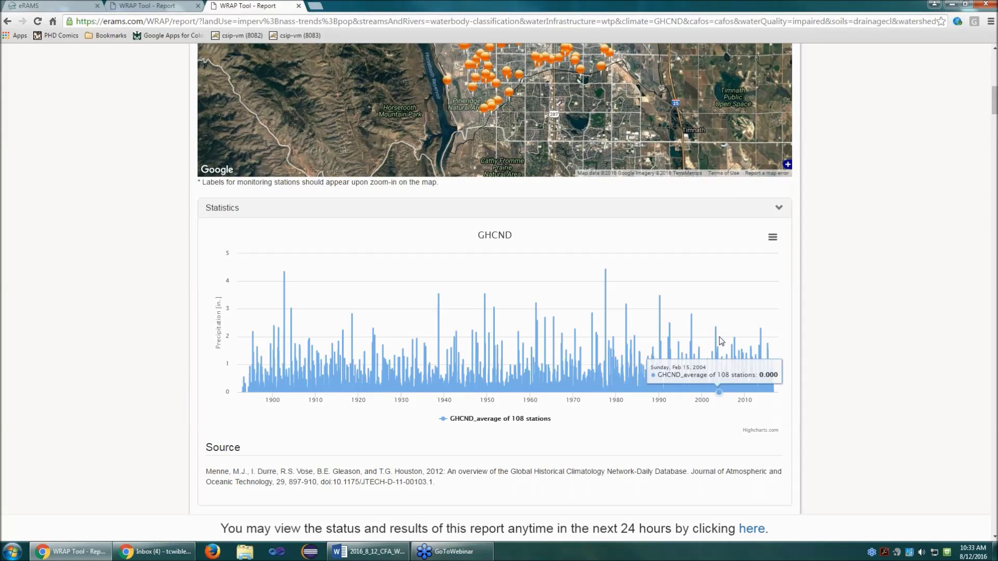
Step: Open the metadata page for the Climate - NOAA-GHCND section, read the climate dataset descriptions, and close it
scroll(720, 341, "up", 4)
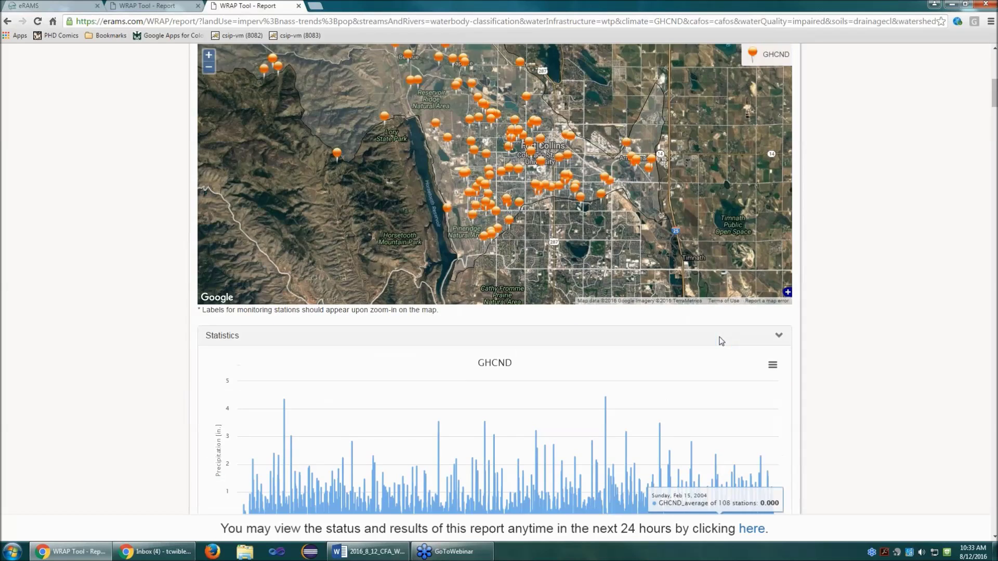
left_click(787, 103)
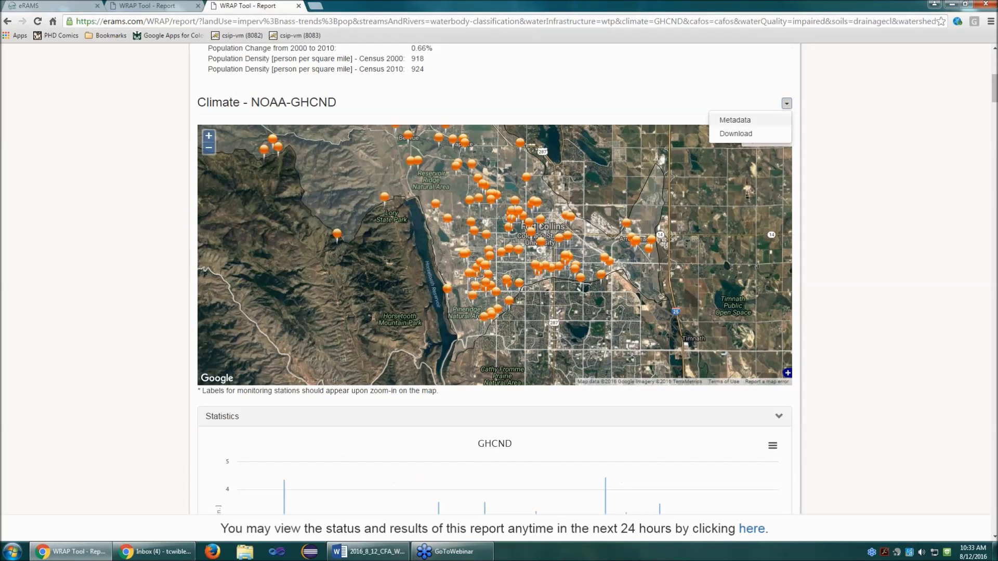
left_click(735, 120)
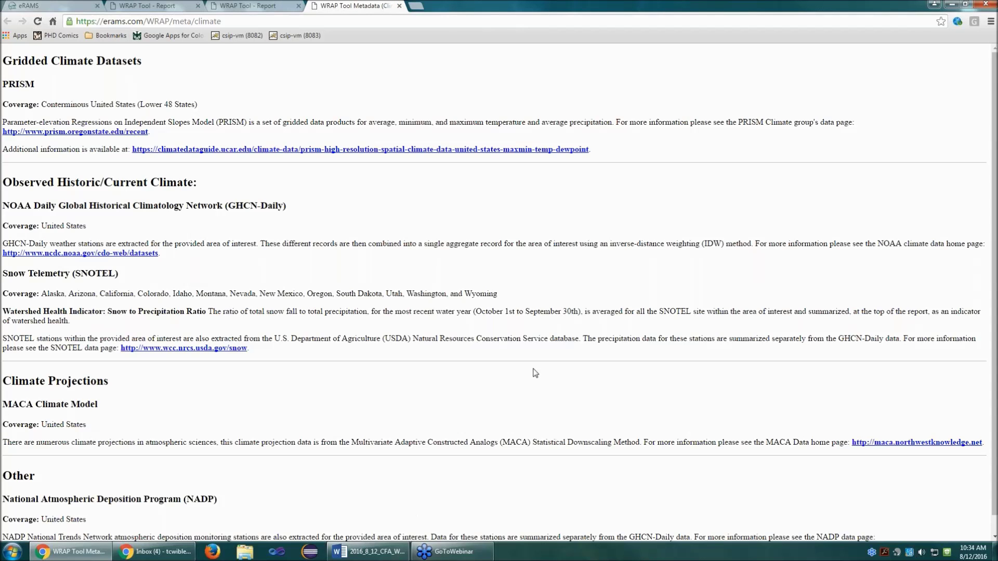
left_click(399, 5)
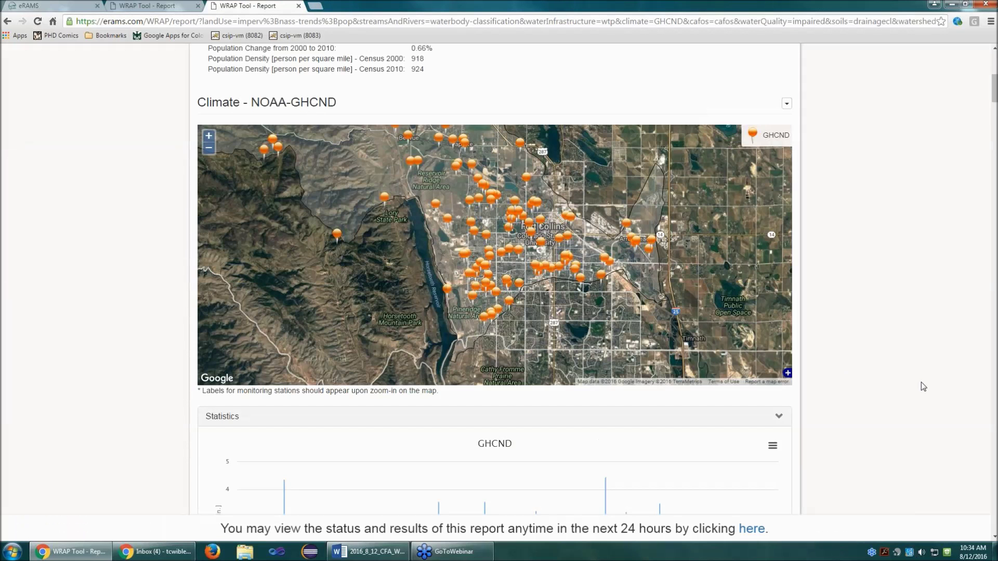
Step: Go to the Impaired and Use-Limited Waterbodies (U.S. EPA 303d) section and examine its waterbody map
scroll(917, 380, "down", 5)
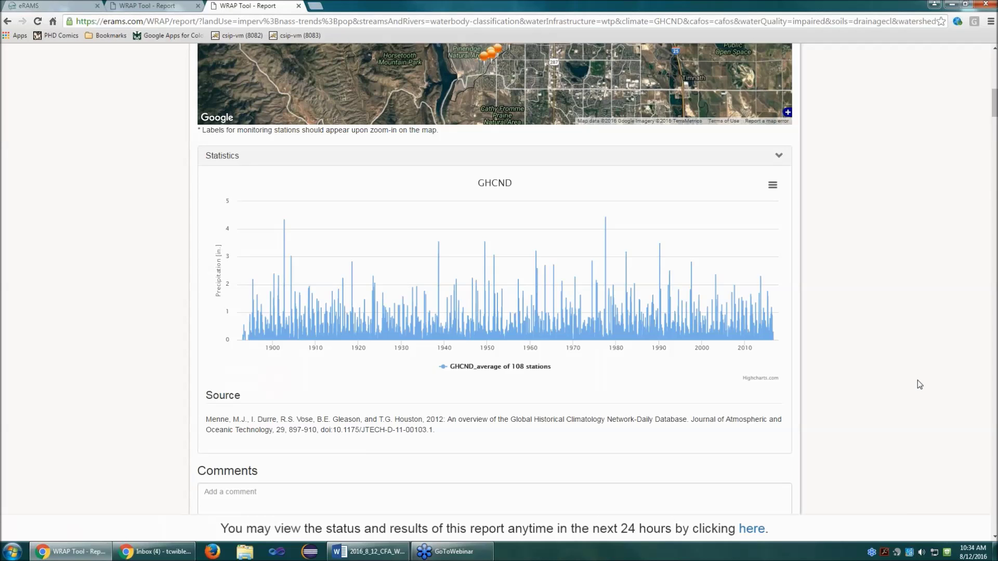
scroll(918, 381, "down", 8)
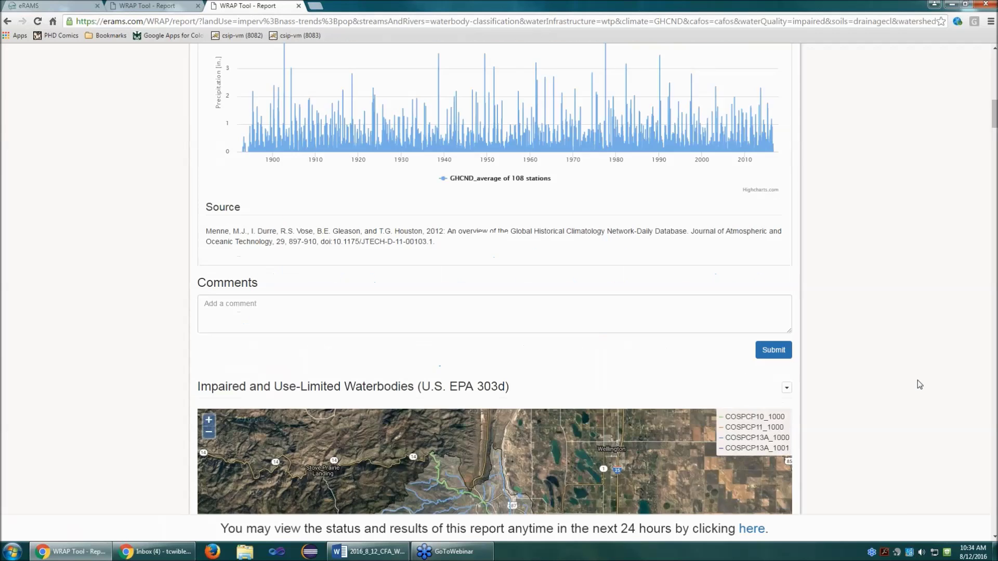
scroll(891, 372, "down", 1)
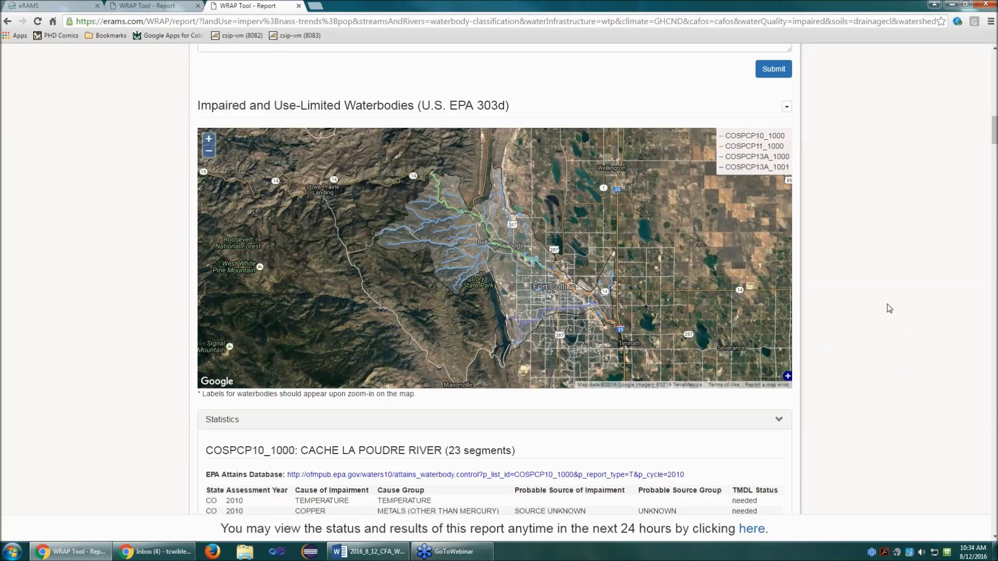
scroll(884, 307, "down", 1)
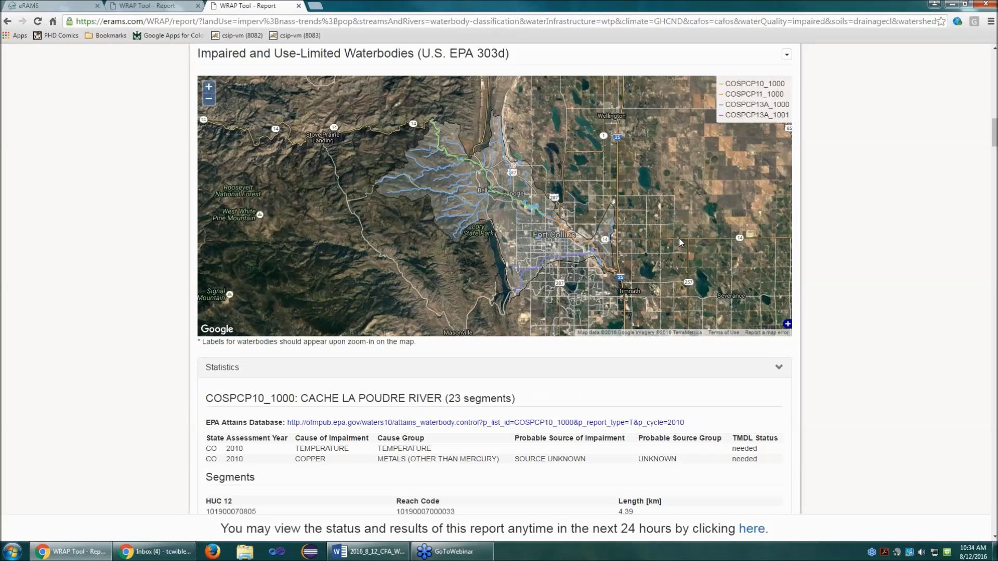
scroll(882, 411, "down", 1)
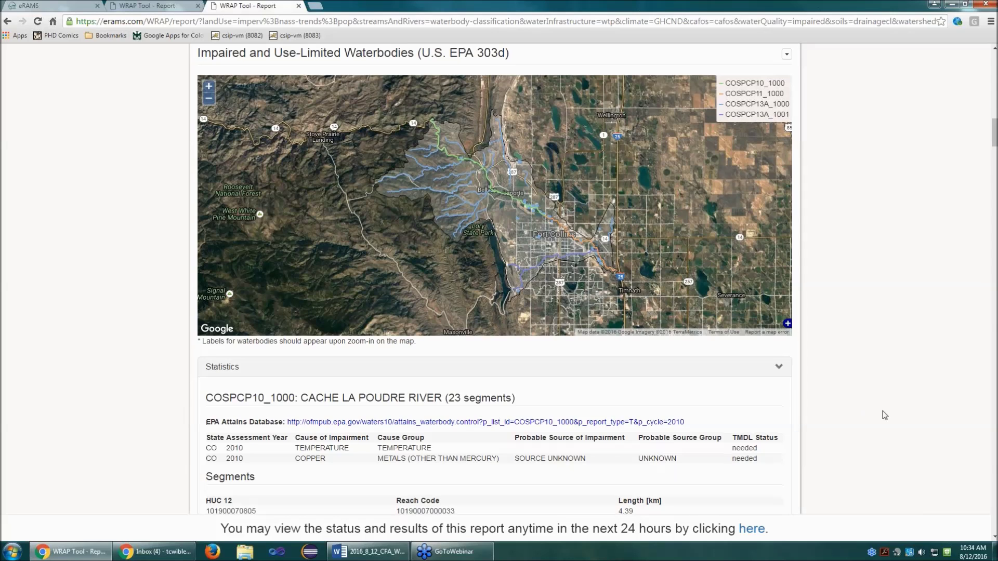
Step: Highlight the waterbody ID, segment count and temperature impairment cause in the COSPCP10_1000 Cache La Poudre River statistics
scroll(886, 416, "down", 2)
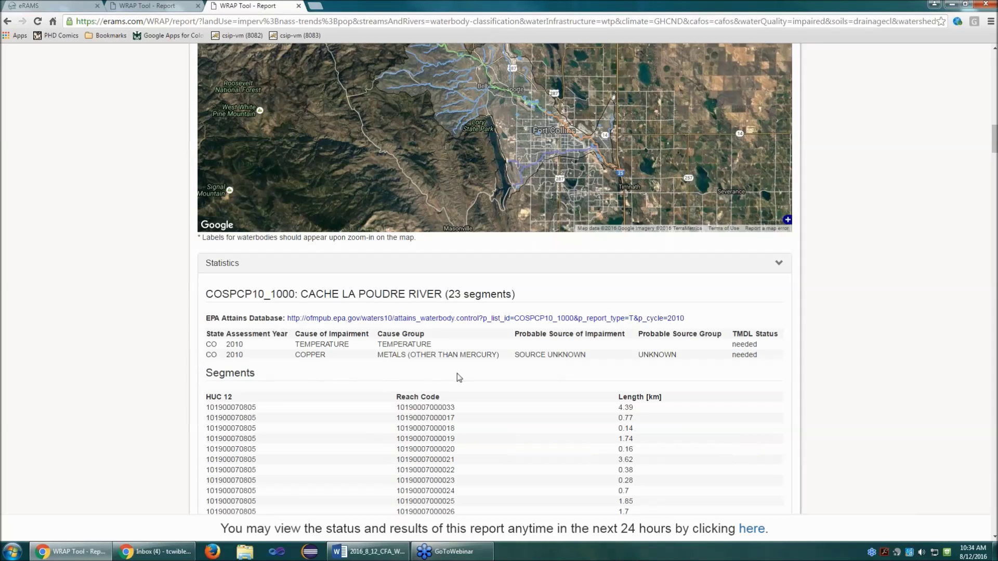
left_click_drag(293, 293, 205, 294)
left_click_drag(445, 294, 469, 294)
left_click_drag(300, 344, 339, 344)
left_click(308, 353)
scroll(342, 357, "down", 2)
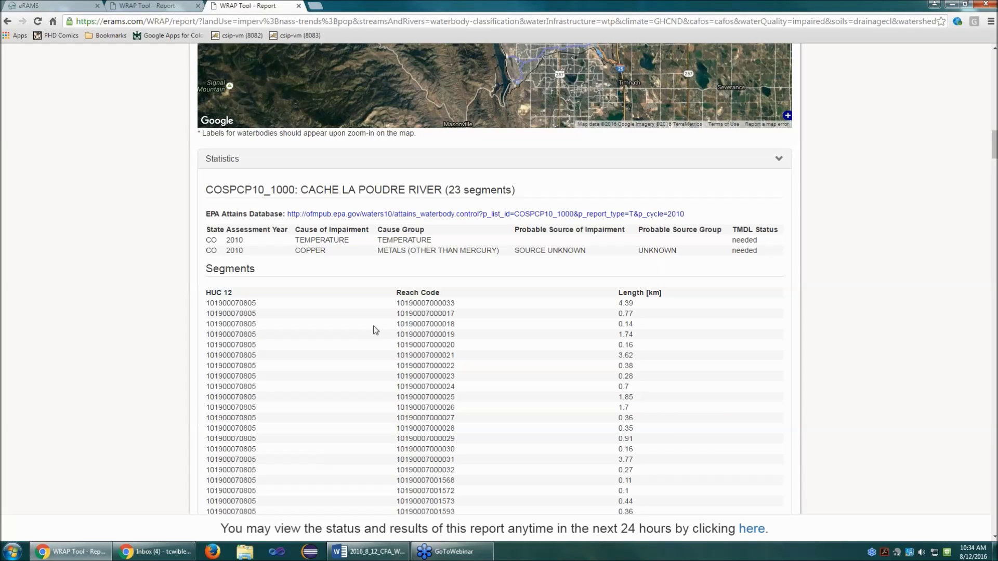
Step: Open the EPA Attains Database report for COSPCP10_1000, examine its 2010 causes of impairment, and close it
left_click(329, 214)
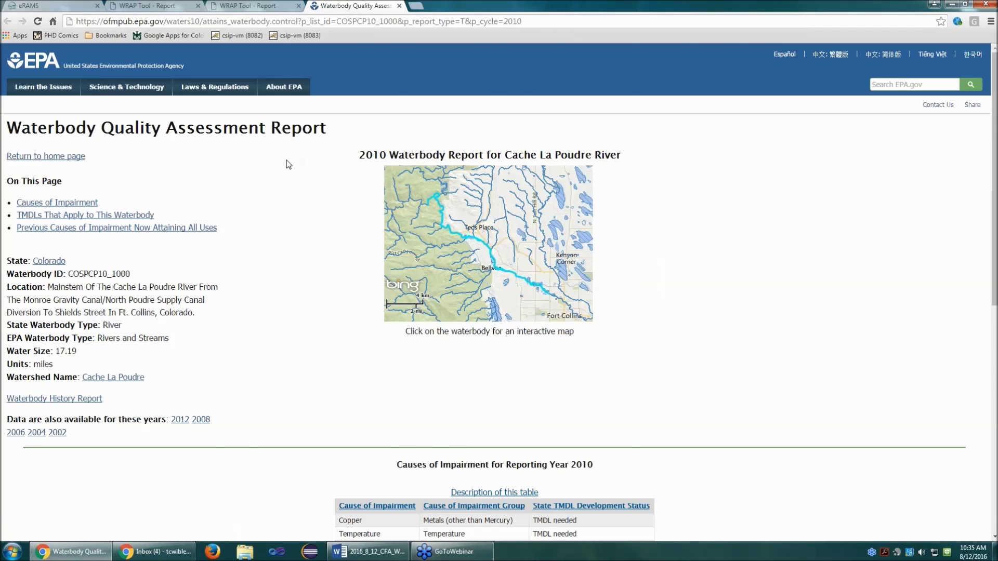
left_click(256, 5)
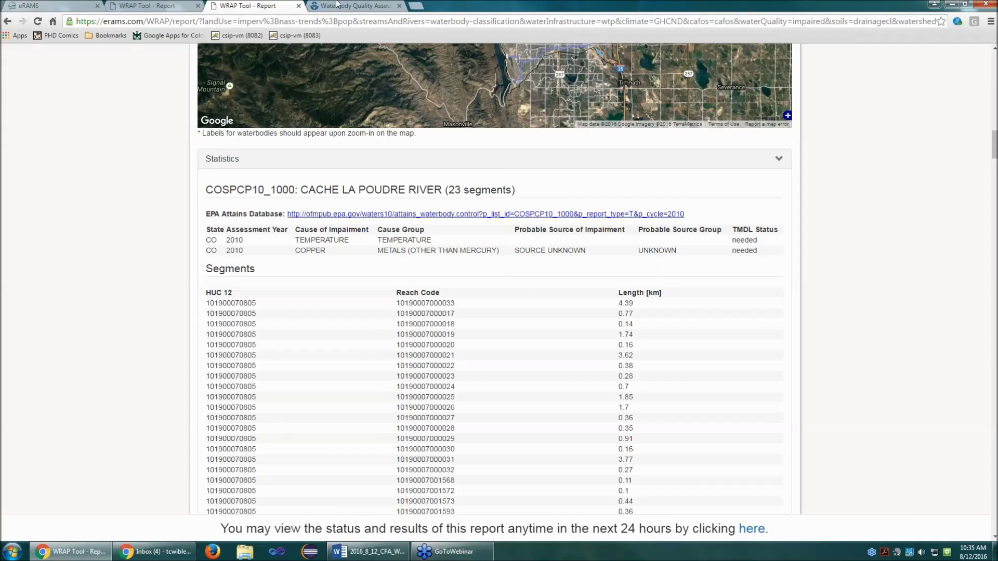
key("ctrl+Tab")
scroll(735, 392, "down", 2)
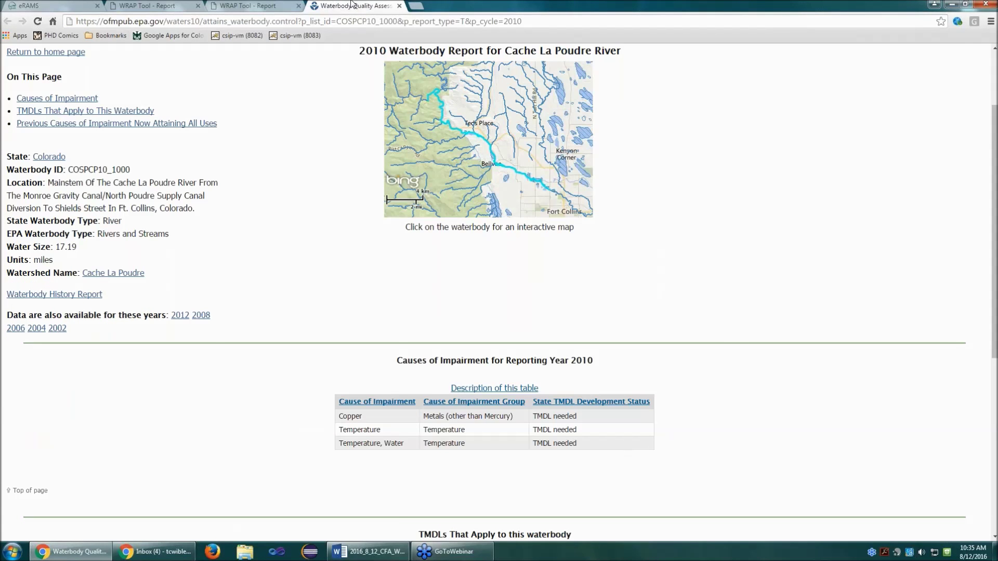
left_click(398, 6)
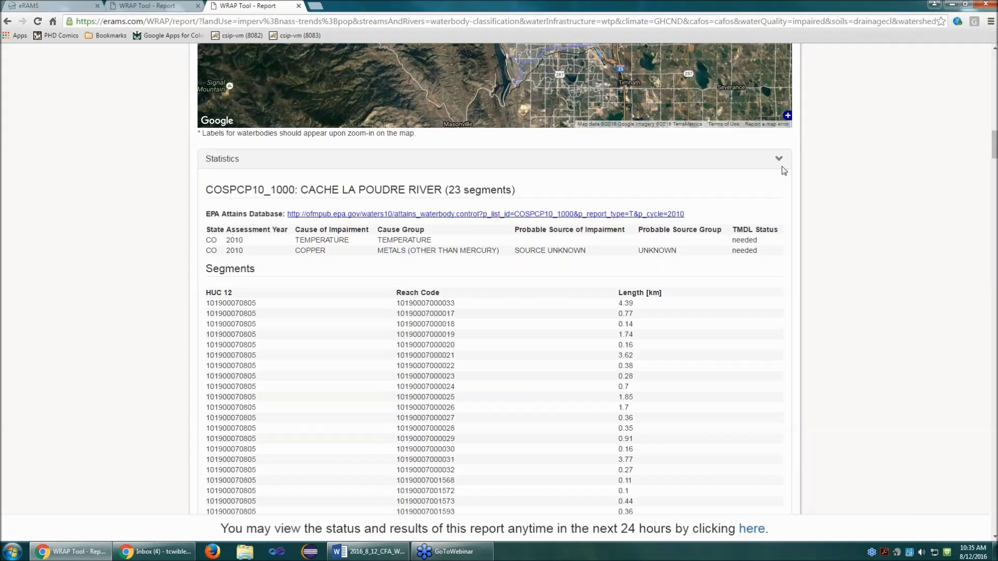
Step: Review the remaining impaired waterbody listings and the Waterbody Classification (U.S. EPA 305b) map and designated uses
scroll(861, 292, "down", 1)
scroll(861, 292, "down", 9)
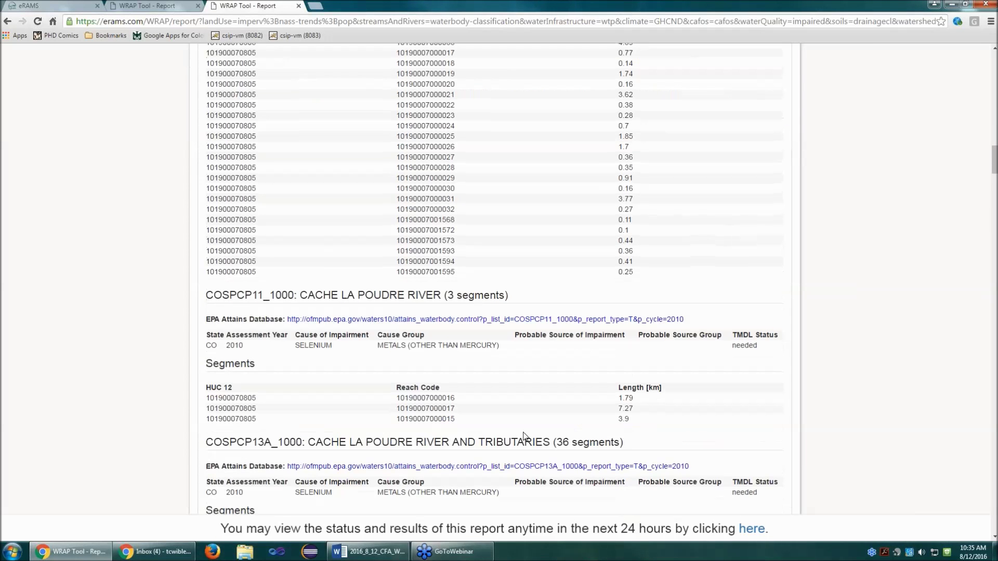
scroll(886, 377, "down", 15)
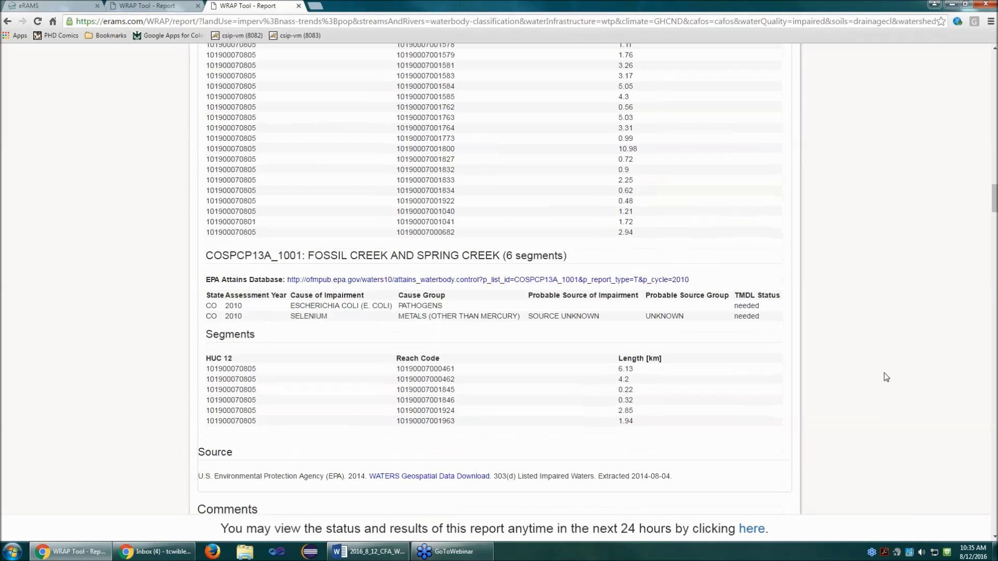
scroll(886, 377, "down", 3)
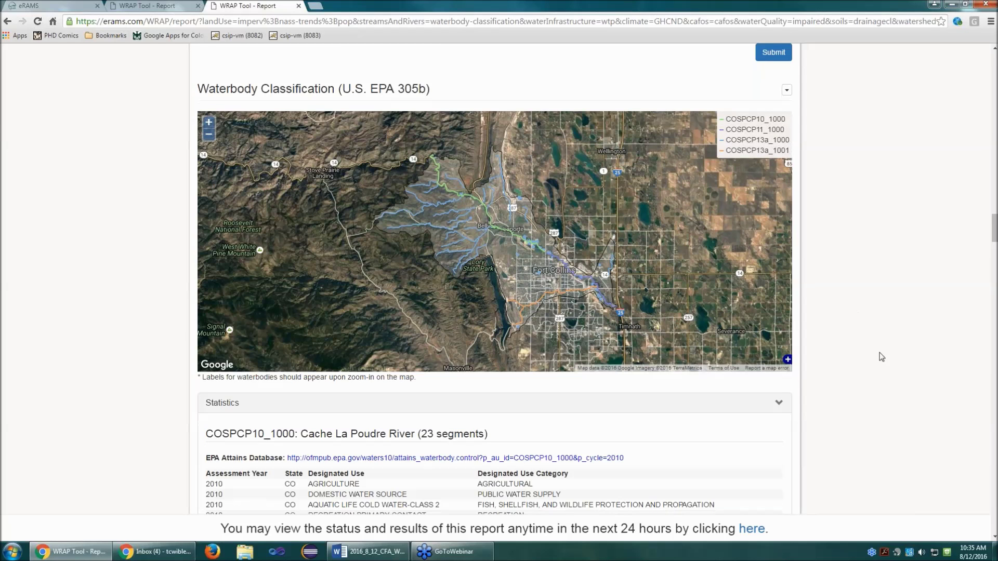
scroll(881, 356, "down", 4)
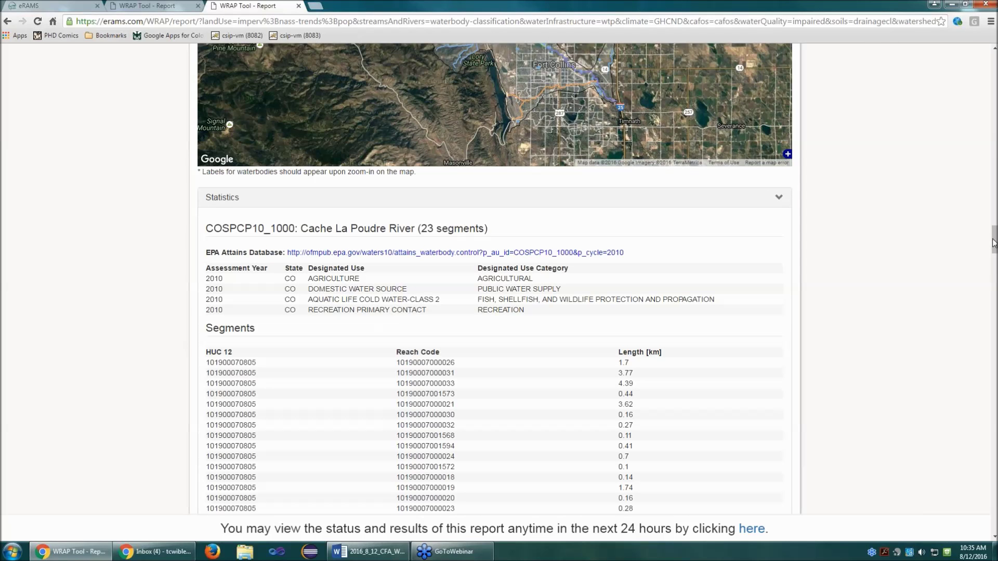
Step: Go to the Soils - Drainage Class section and inspect the drainage map at close range along the Cache La Poudre River
left_click_drag(994, 236, 974, 327)
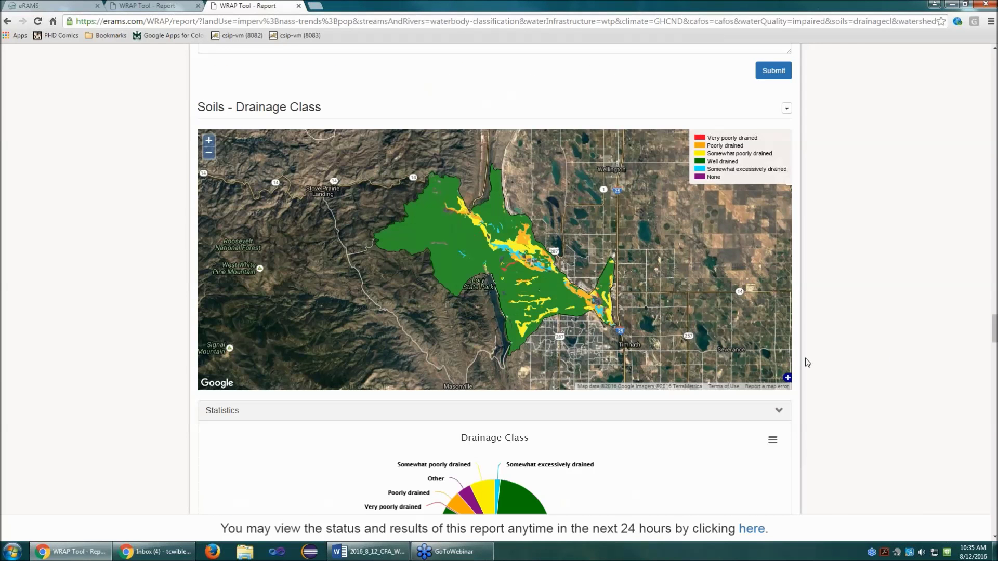
scroll(545, 281, "up", 2)
scroll(544, 276, "up", 2)
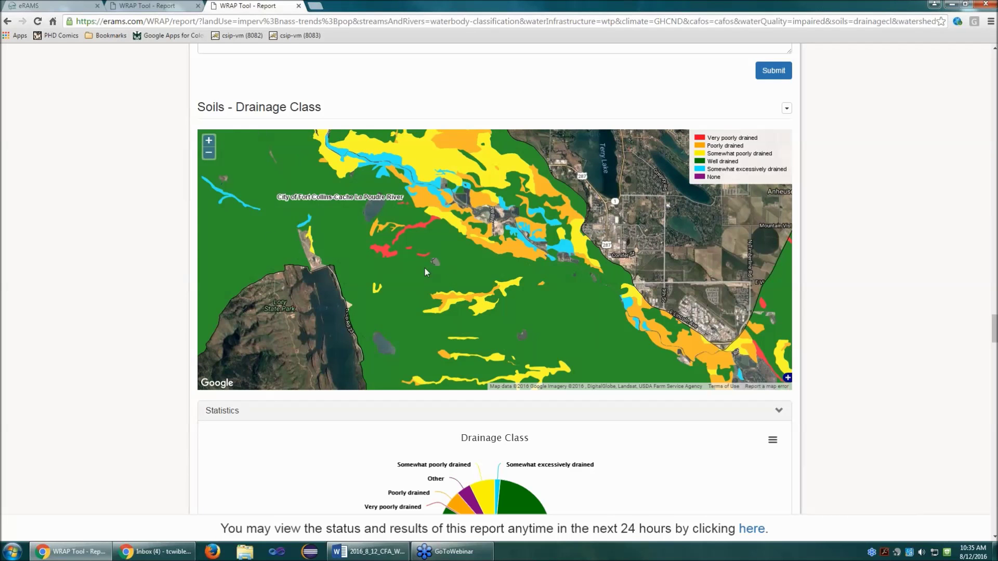
scroll(463, 267, "down", 3)
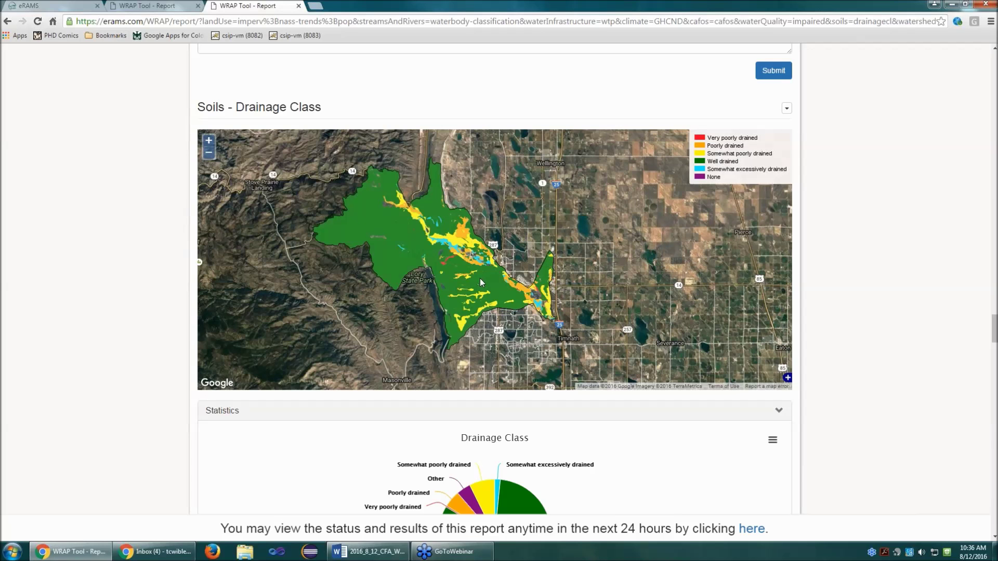
scroll(435, 273, "up", 1)
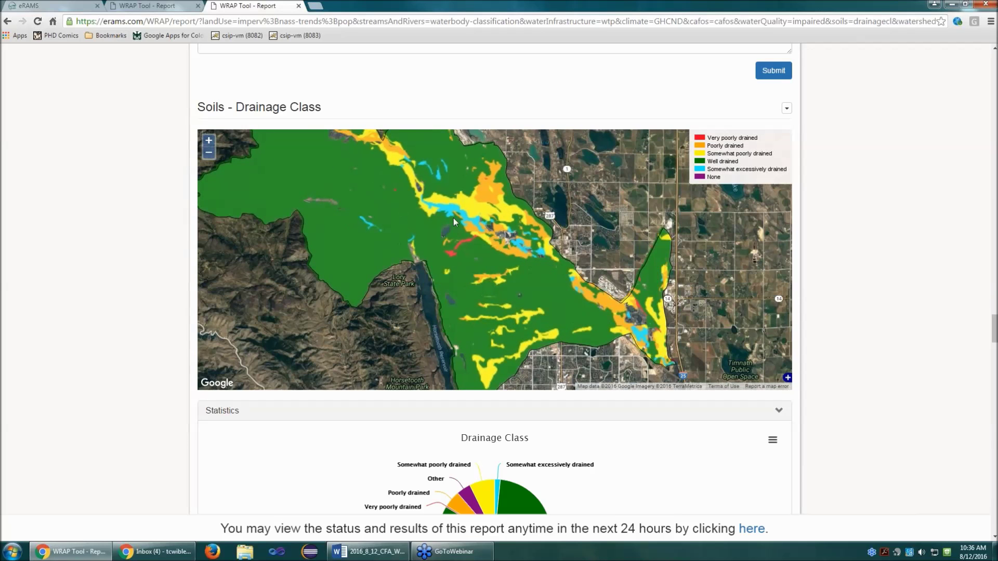
scroll(445, 229, "up", 1)
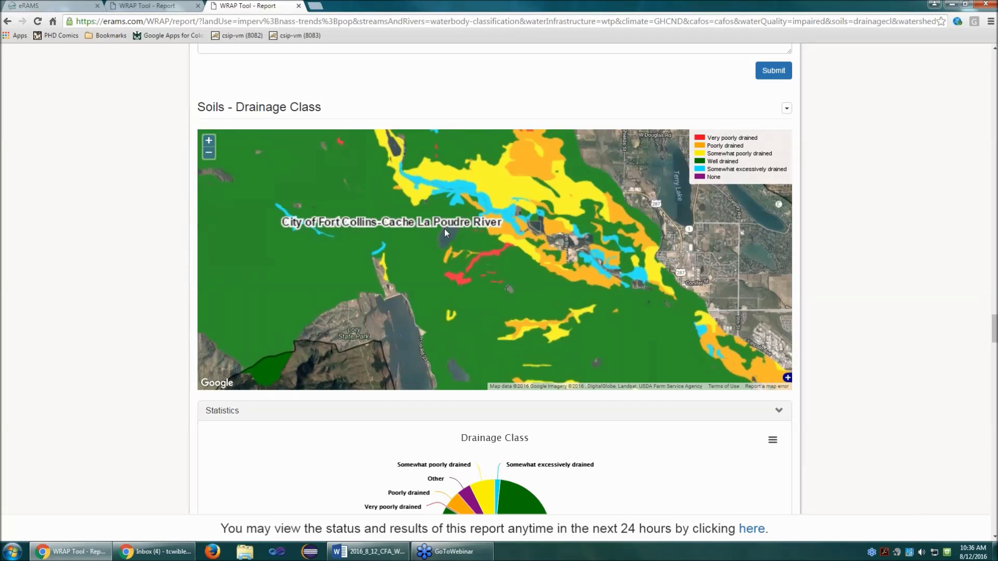
scroll(452, 240, "down", 1)
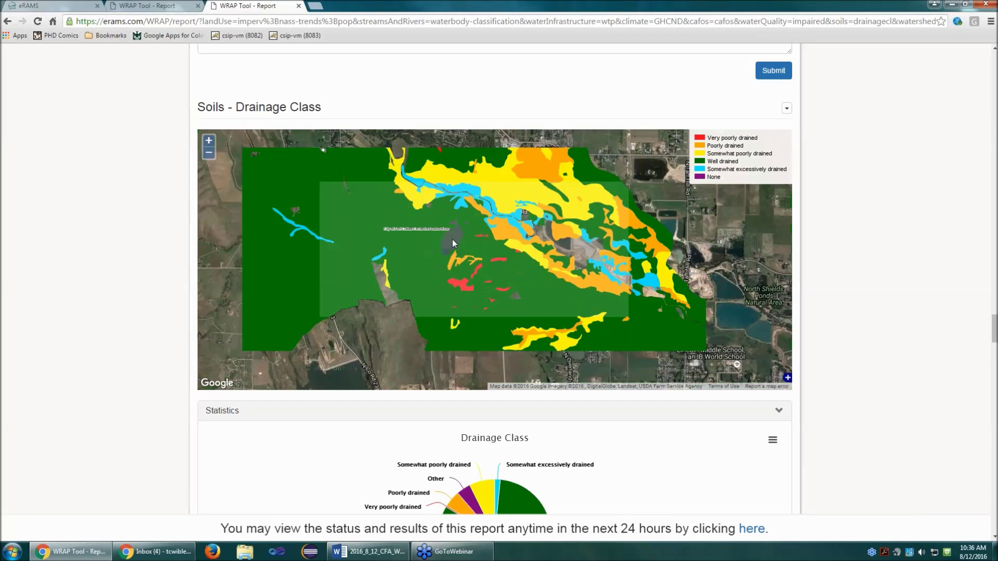
scroll(902, 308, "down", 1)
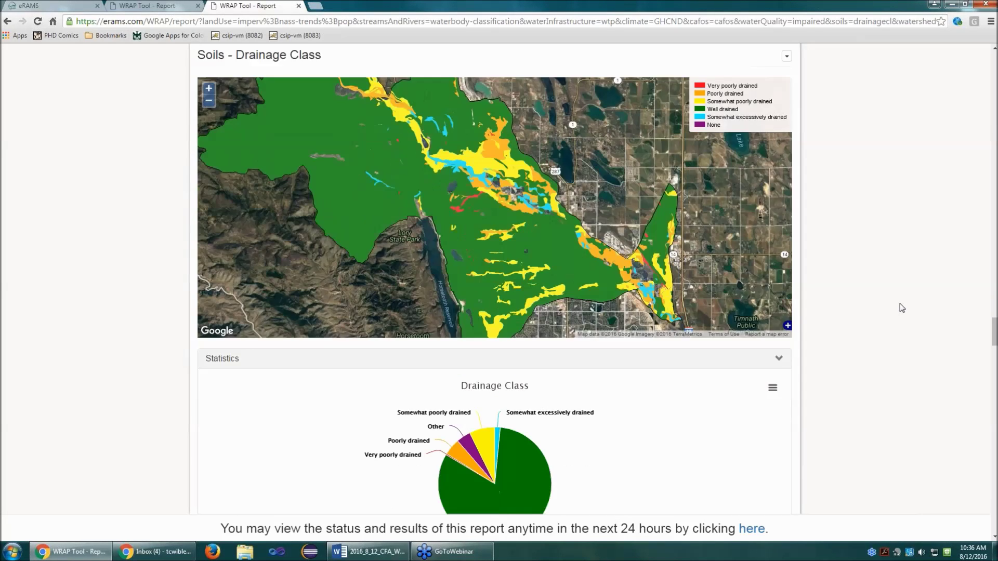
Step: Go to Land Surface - Imperviousness Trends and highlight the NLCD 2001 year and its impervious surface percentage
scroll(902, 308, "down", 12)
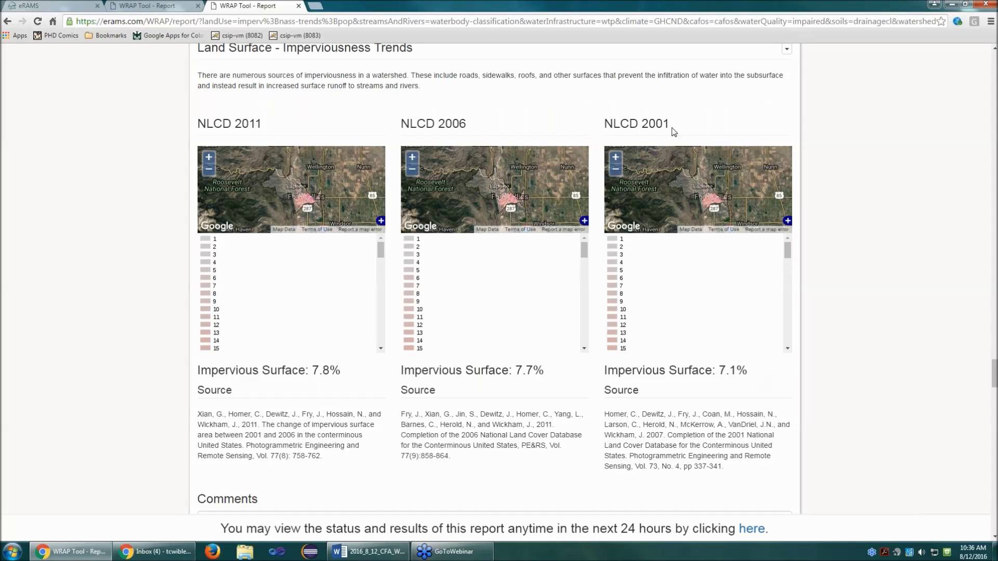
left_click_drag(641, 123, 686, 123)
left_click_drag(752, 371, 719, 370)
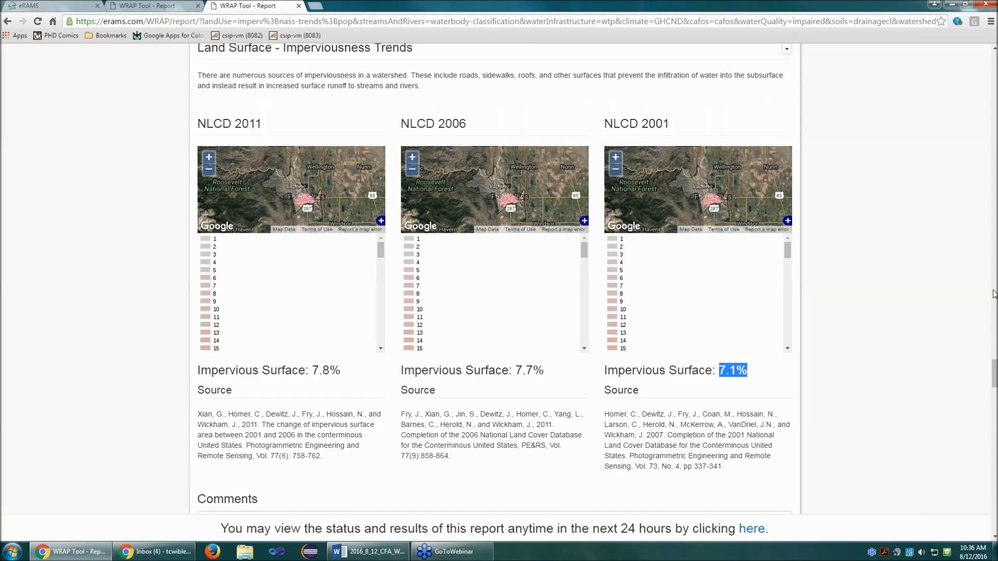
left_click(830, 229)
Step: Inspect the NLCD 2001 imperviousness map at close range over the Fort Collins urban area and zoom it back out
scroll(712, 197, "up", 3)
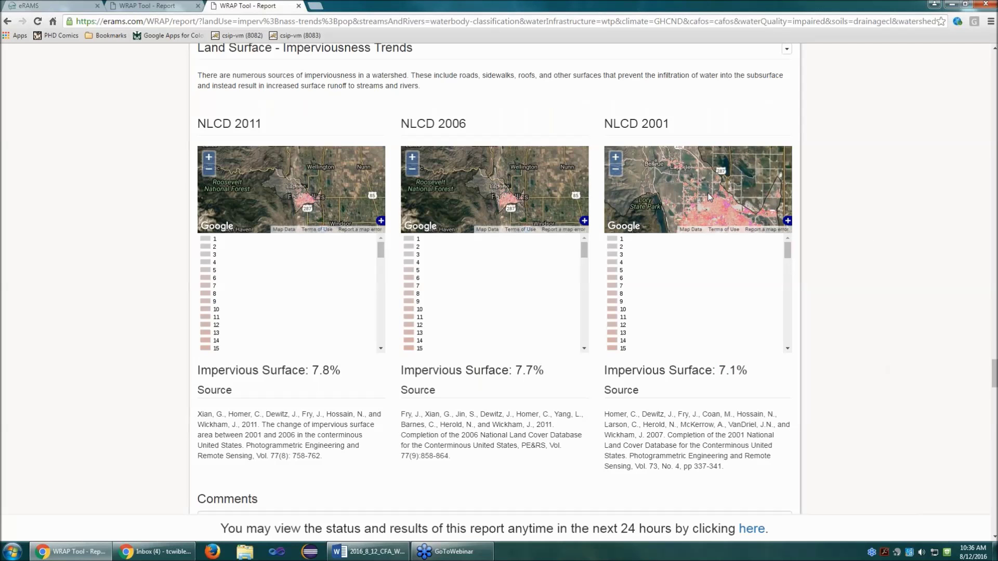
scroll(710, 197, "up", 2)
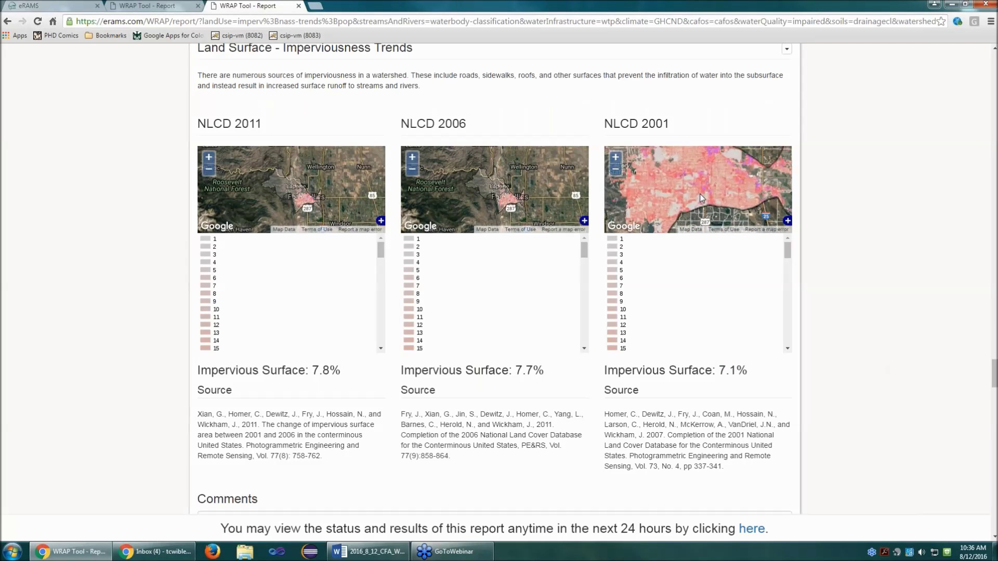
scroll(701, 197, "up", 1)
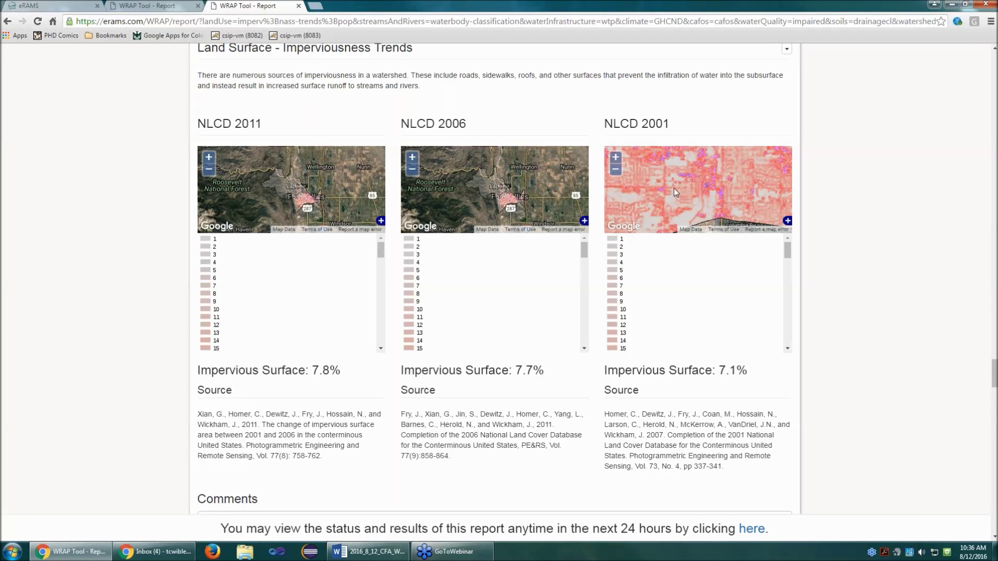
mouse_move(786, 247)
left_mouse_down()
mouse_move(783, 351)
mouse_move(786, 249)
left_mouse_up()
left_click_drag(660, 167, 695, 198)
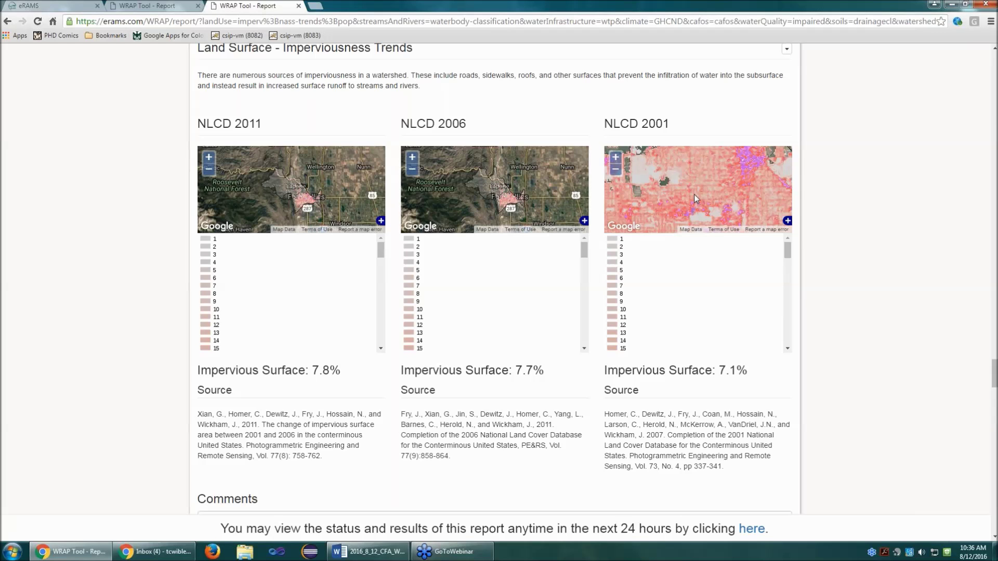
scroll(694, 194, "down", 4)
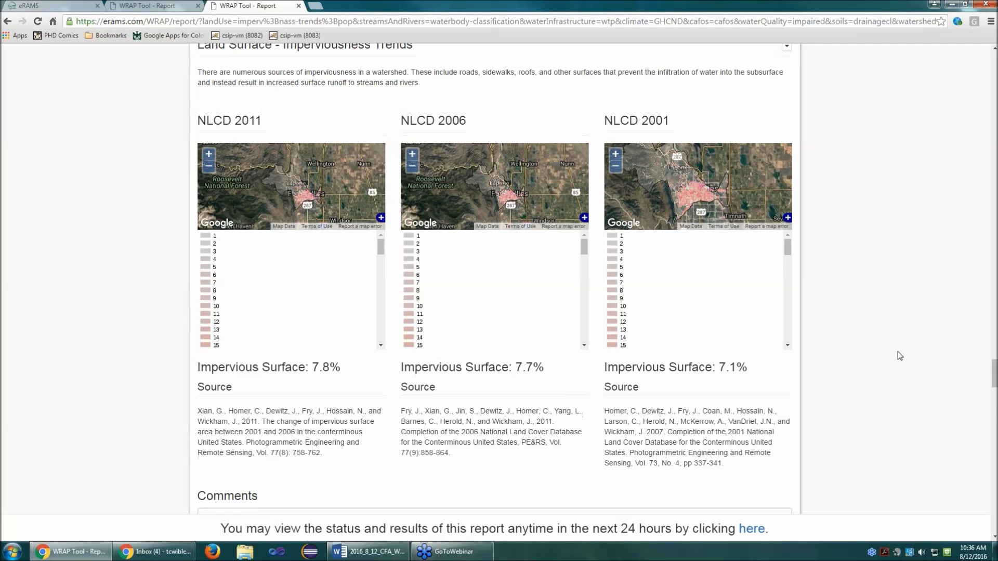
Step: Go to Land Surface - NASS Trends and highlight the natural land cover percentages for NASS 2008 and NASS 2014
scroll(897, 351, "down", 4)
scroll(898, 353, "down", 7)
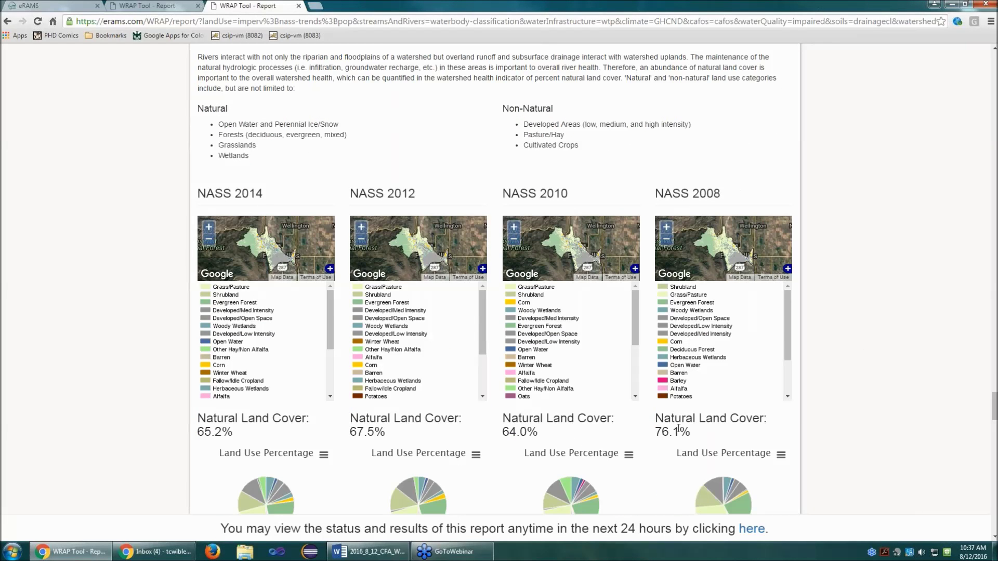
left_click_drag(699, 435, 673, 442)
left_click_drag(233, 434, 208, 433)
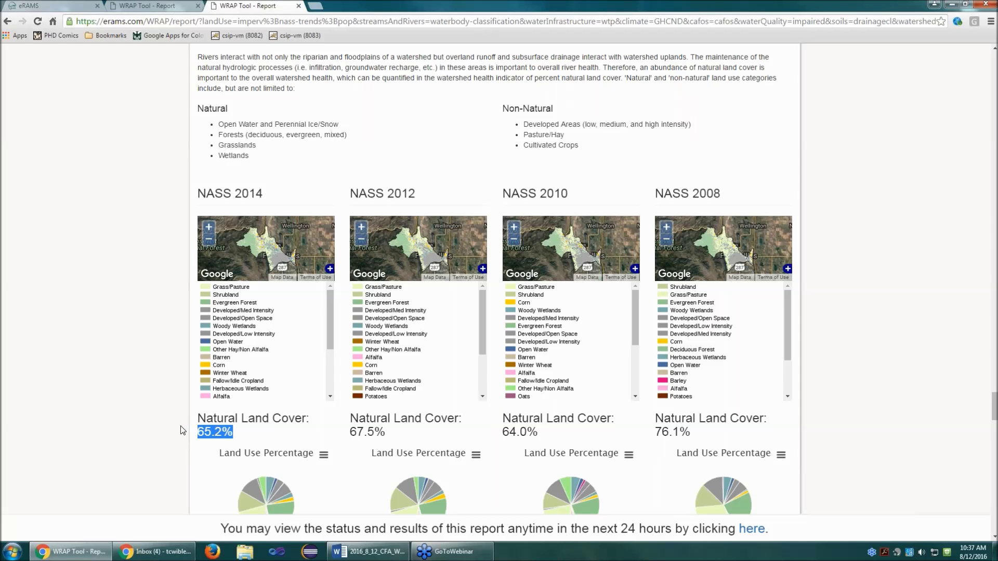
Step: Inspect the NASS 2010 land cover map at close range and read through its legend of crop and cover classes
scroll(552, 260, "up", 1)
scroll(551, 257, "up", 2)
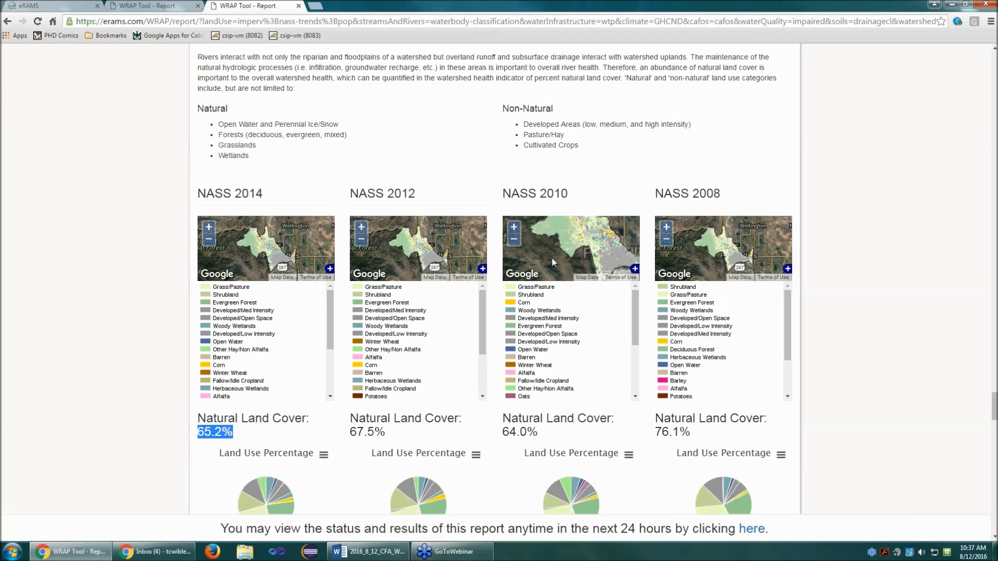
scroll(593, 238, "down", 1)
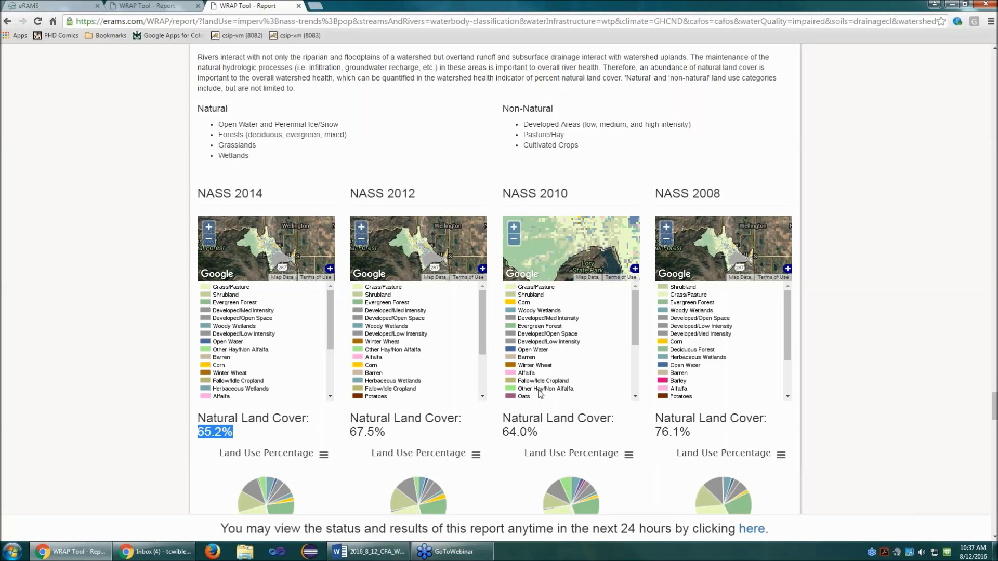
scroll(527, 378, "down", 4)
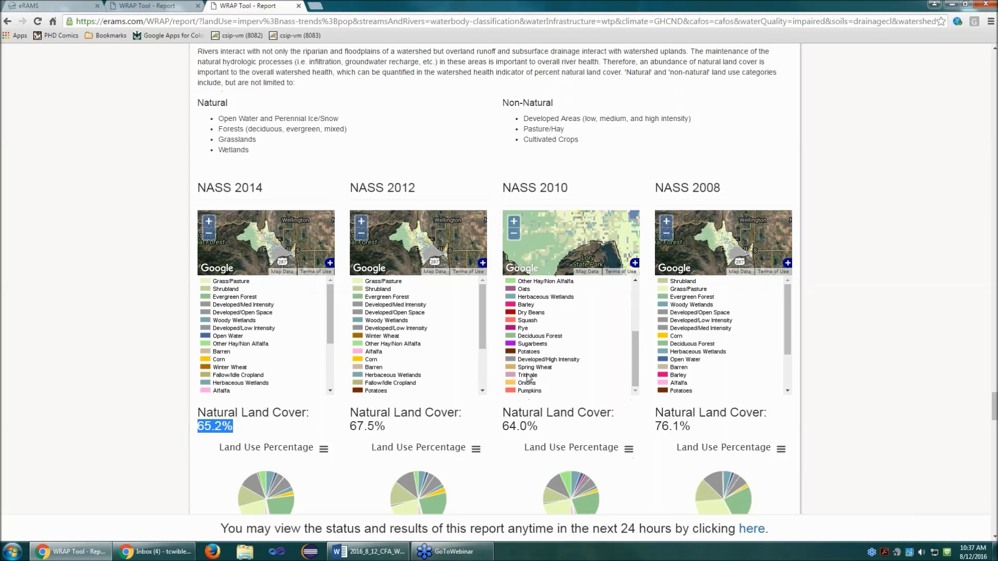
scroll(527, 378, "down", 3)
scroll(545, 319, "up", 5)
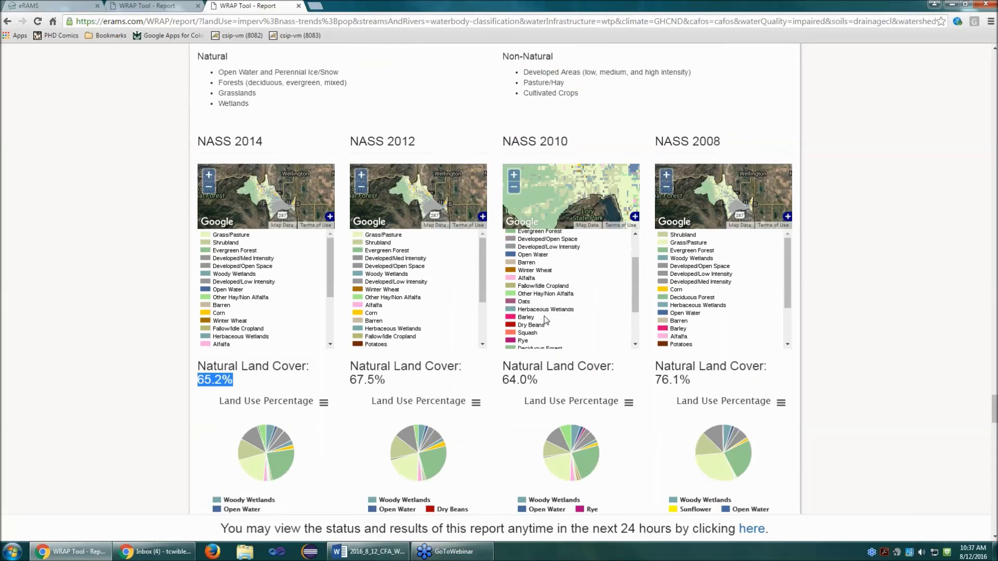
scroll(546, 319, "up", 1)
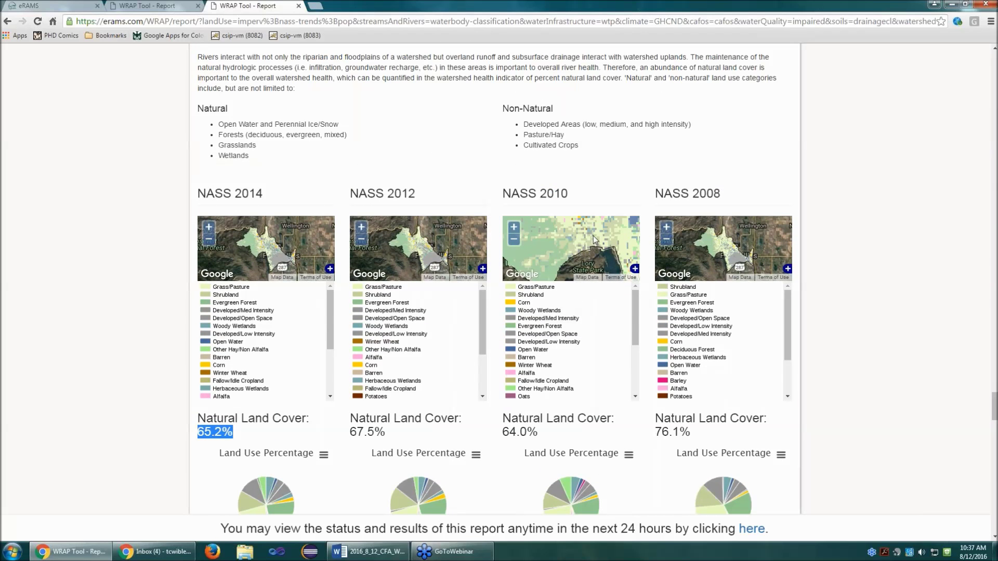
Step: Highlight the Natural and Non-Natural land use category lists in the NASS Trends introduction
scroll(274, 131, "up", 1)
scroll(274, 132, "up", 1)
left_click_drag(198, 110, 337, 143)
left_click(337, 143)
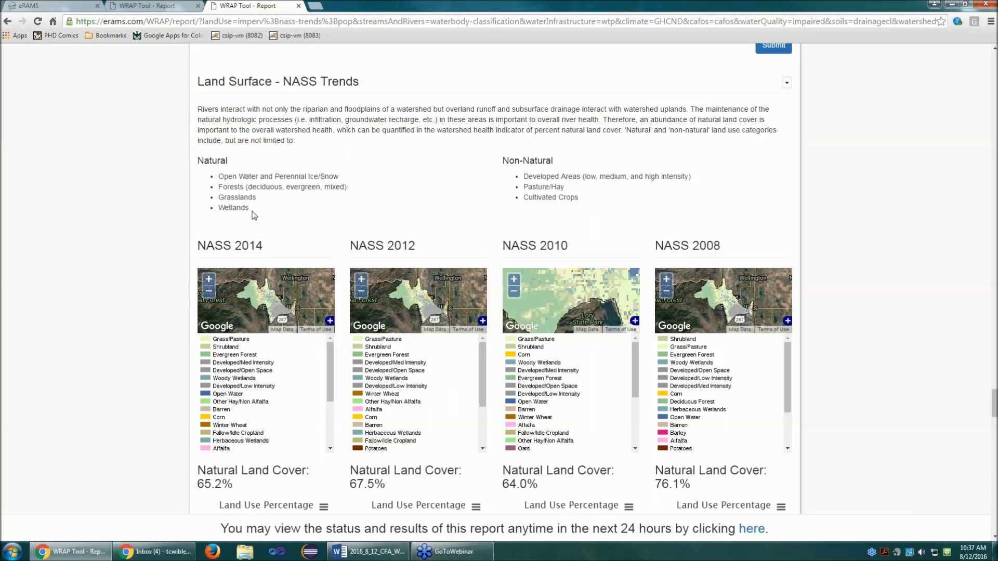
left_click_drag(253, 209, 229, 176)
left_click_drag(581, 200, 520, 175)
left_click(729, 196)
Step: Review the NASS Land Use Percentage charts and show the section's Metadata and Download options without choosing one
scroll(823, 246, "down", 1)
scroll(824, 247, "down", 8)
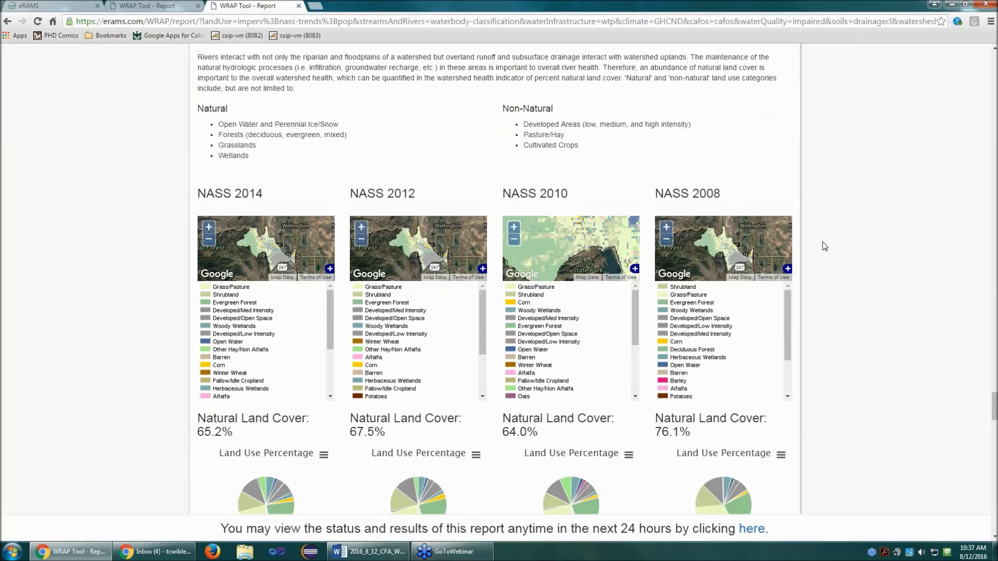
scroll(824, 245, "down", 6)
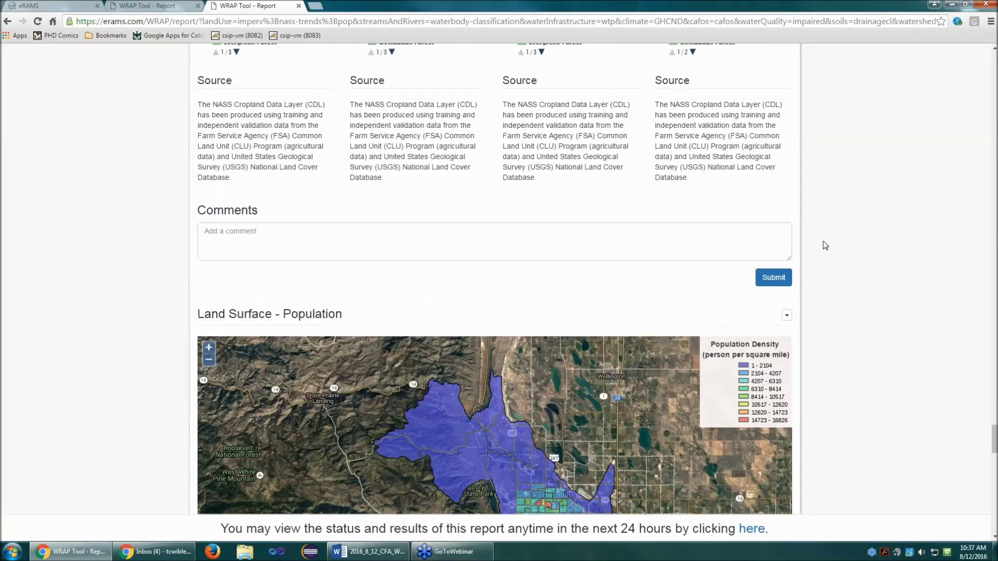
scroll(824, 245, "up", 10)
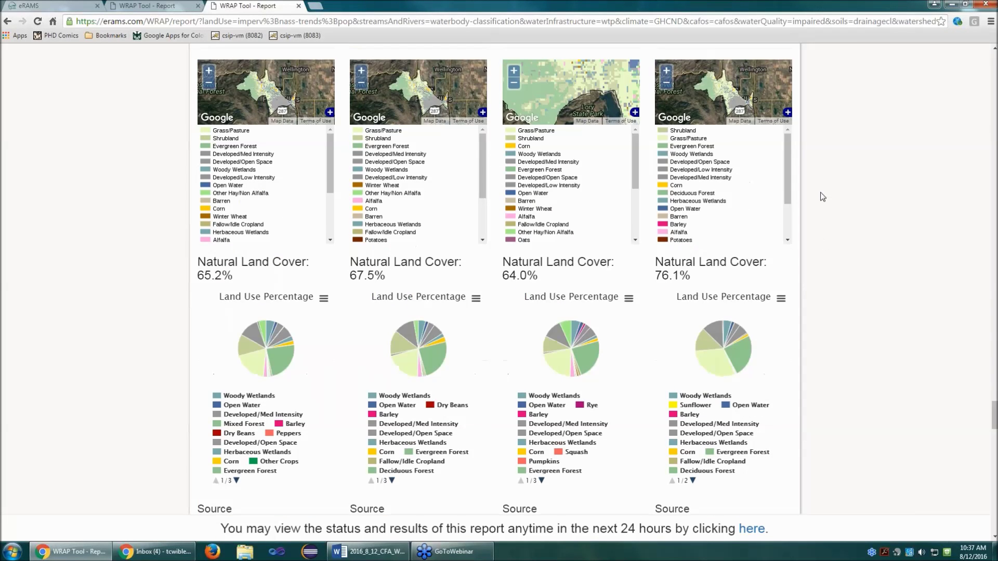
scroll(820, 196, "up", 6)
left_click(787, 187)
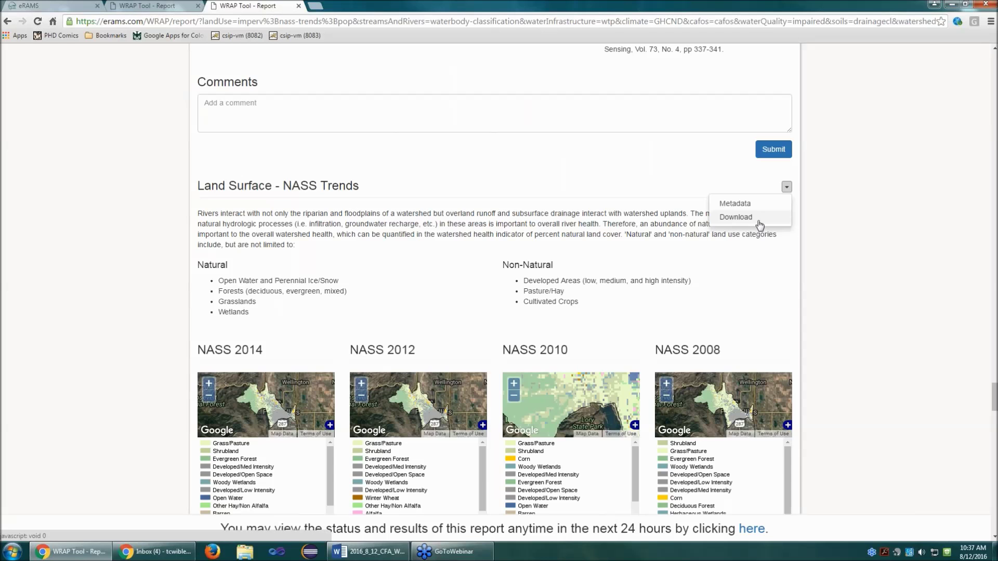
left_click(850, 275)
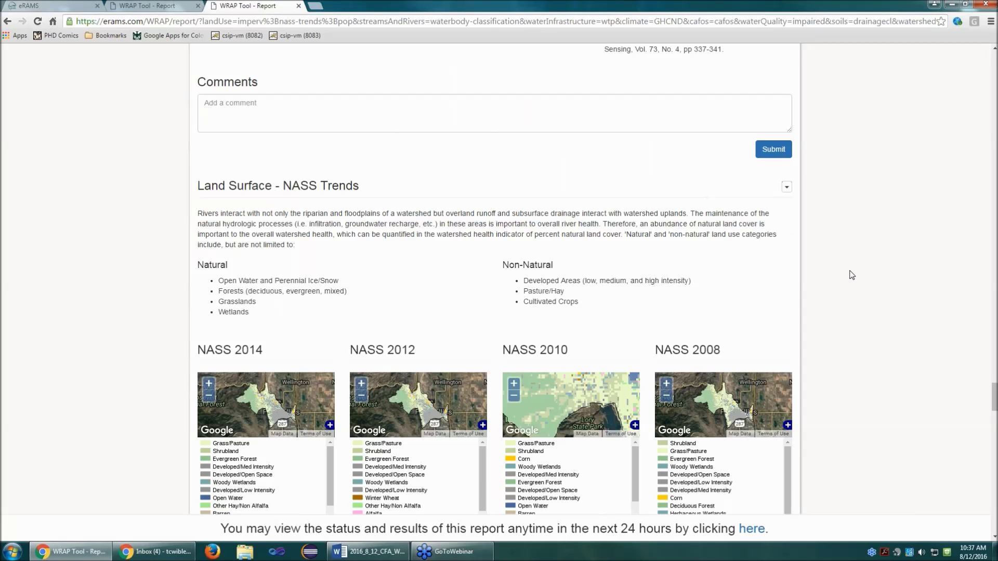
Step: Go to Land Surface - Population and inspect the population density map at close range over central Fort Collins
scroll(851, 274, "down", 13)
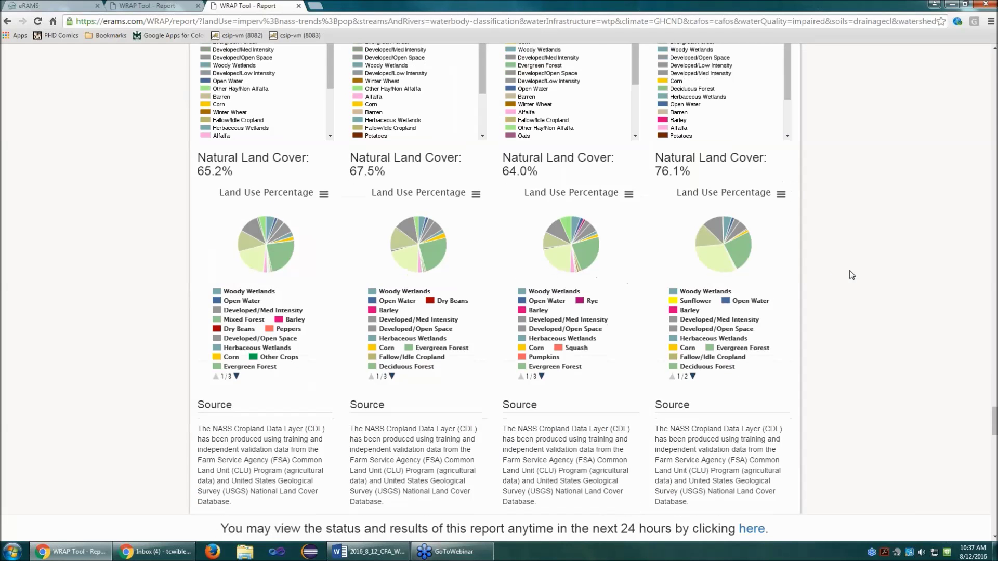
scroll(852, 275, "down", 3)
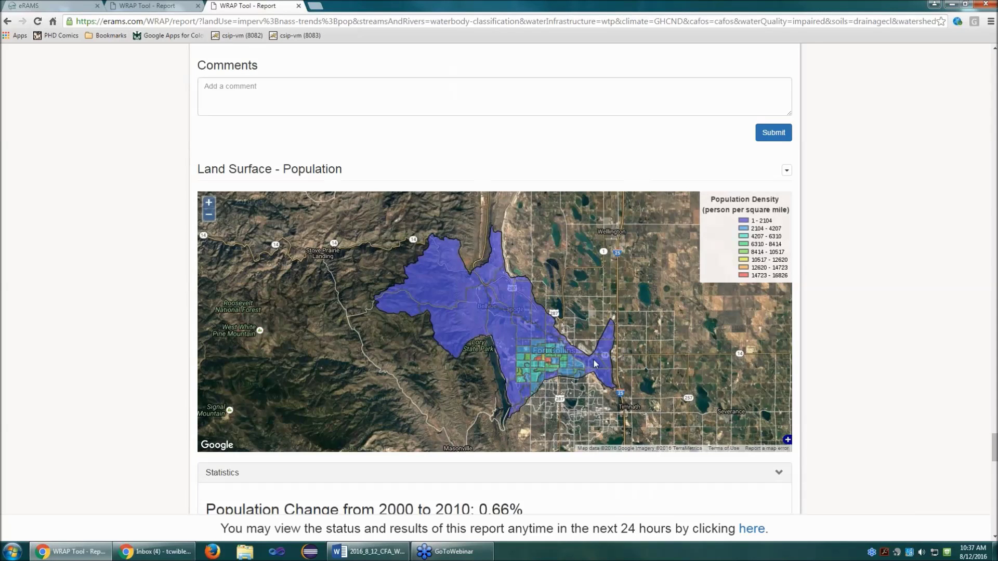
scroll(590, 365, "up", 1)
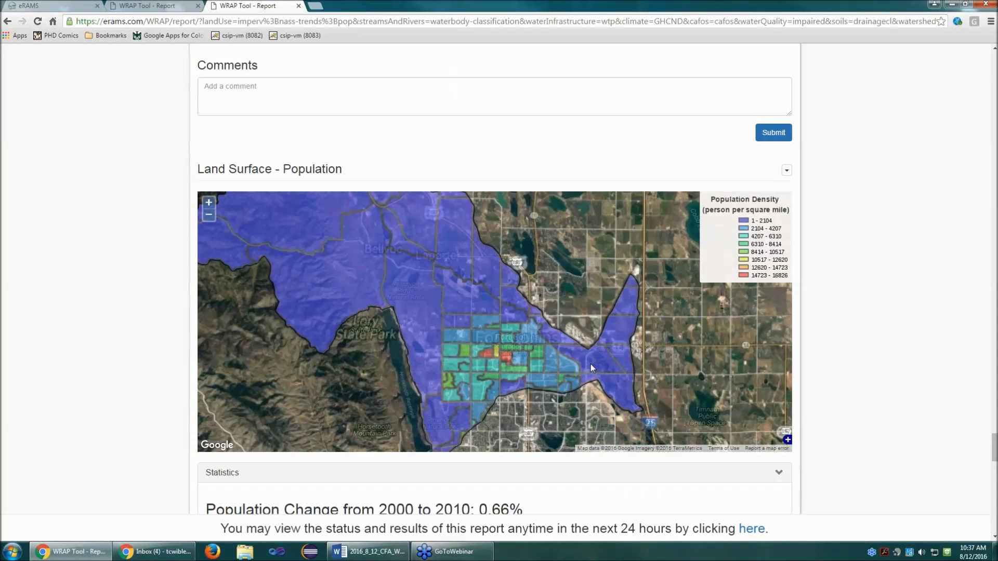
scroll(480, 341, "up", 1)
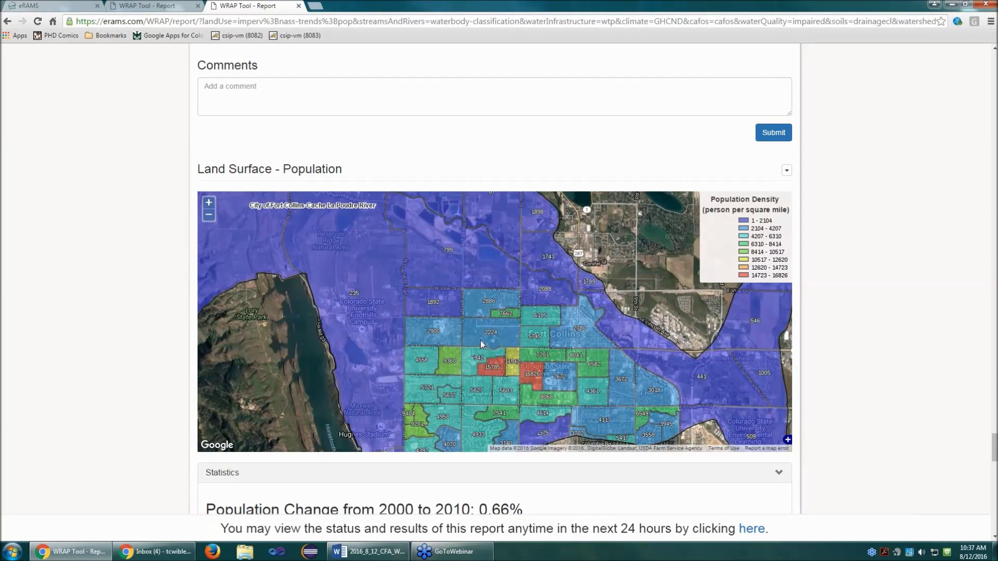
scroll(481, 341, "up", 1)
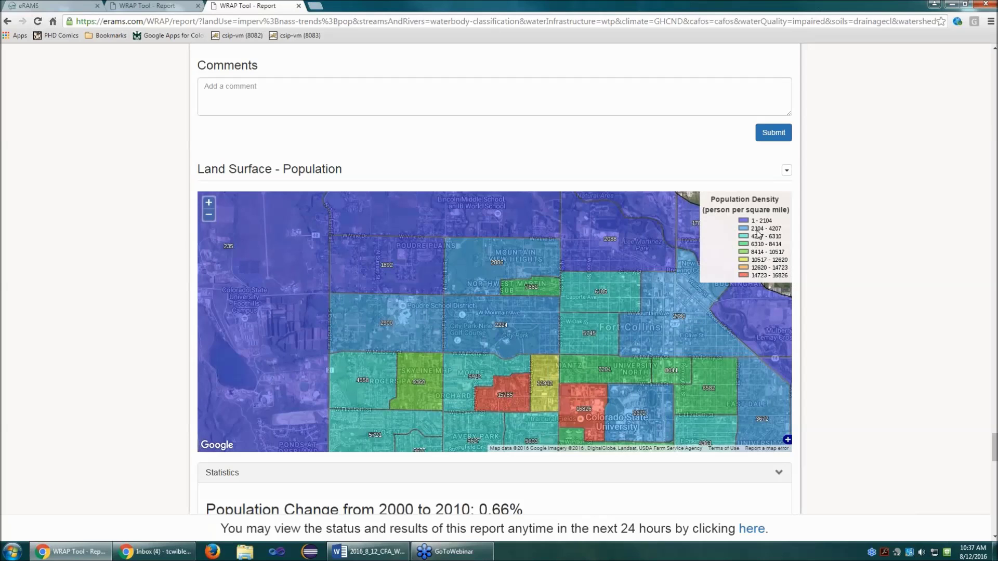
Step: Examine the Population Estimate chart and read the total population for 2000 and 2010
scroll(850, 388, "down", 5)
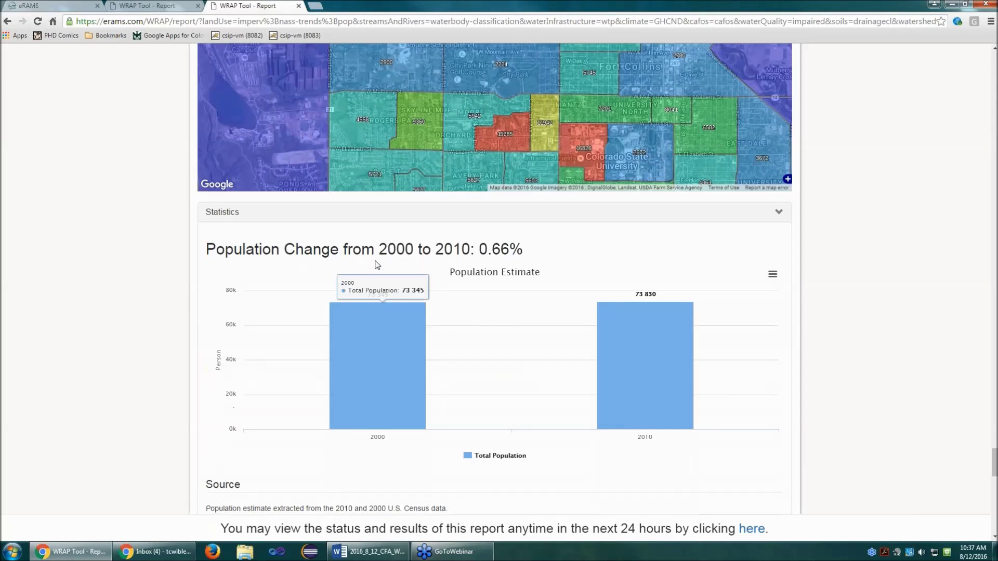
mouse_move(649, 349)
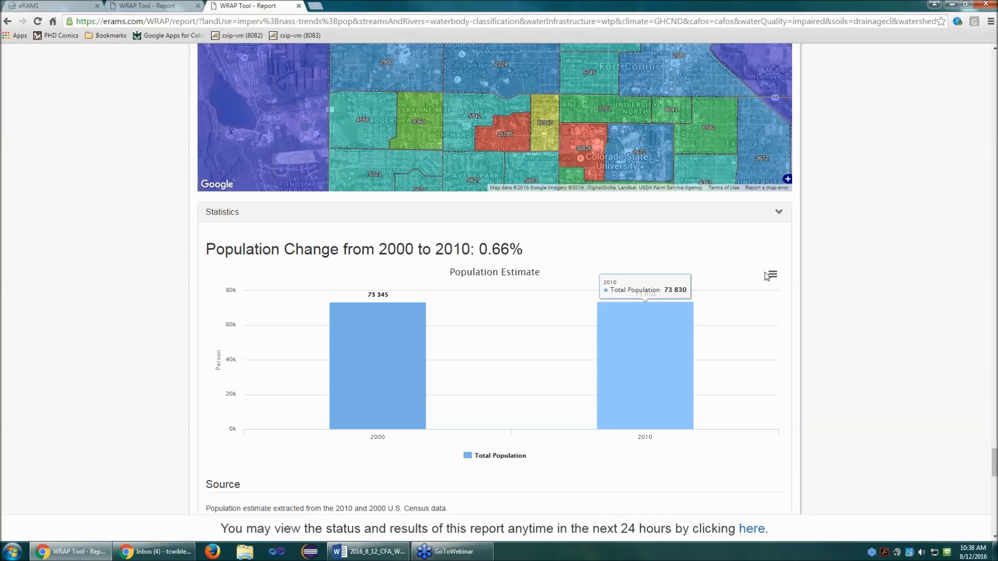
scroll(895, 311, "down", 1)
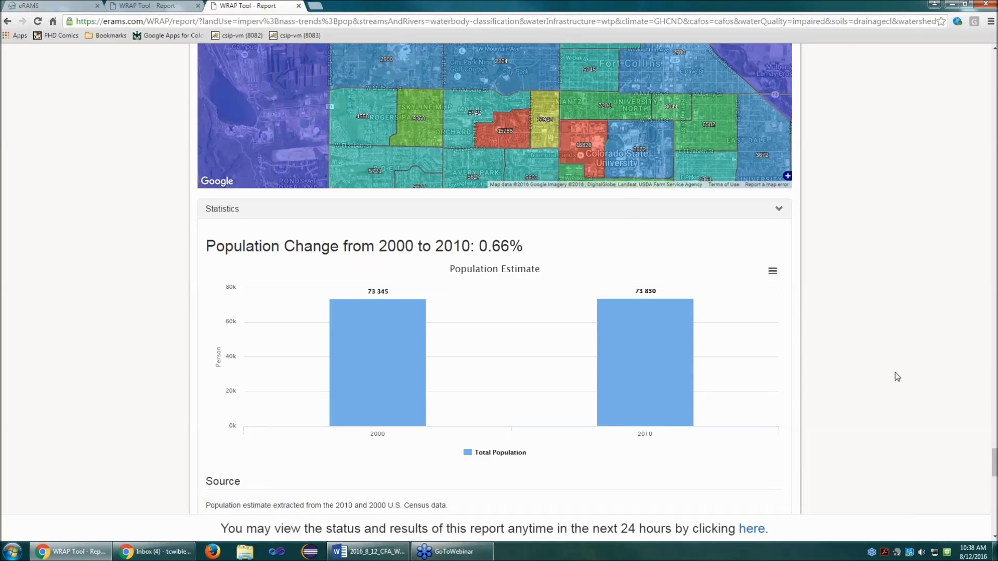
scroll(895, 372, "down", 2)
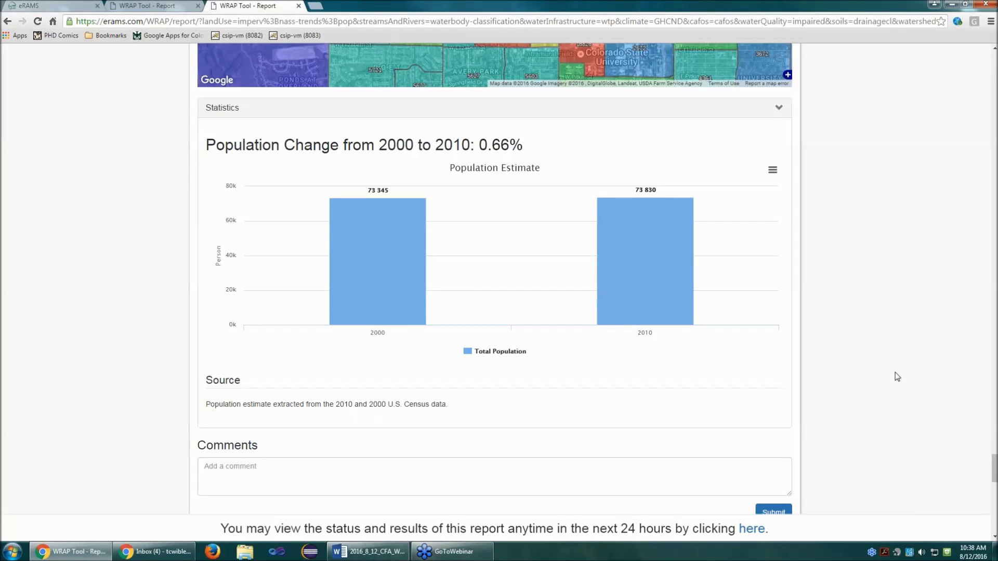
Step: Review the Confined Animal Feeding Operations (CAFOs) summary and the Wastewater Treatment Plants map
scroll(883, 371, "down", 5)
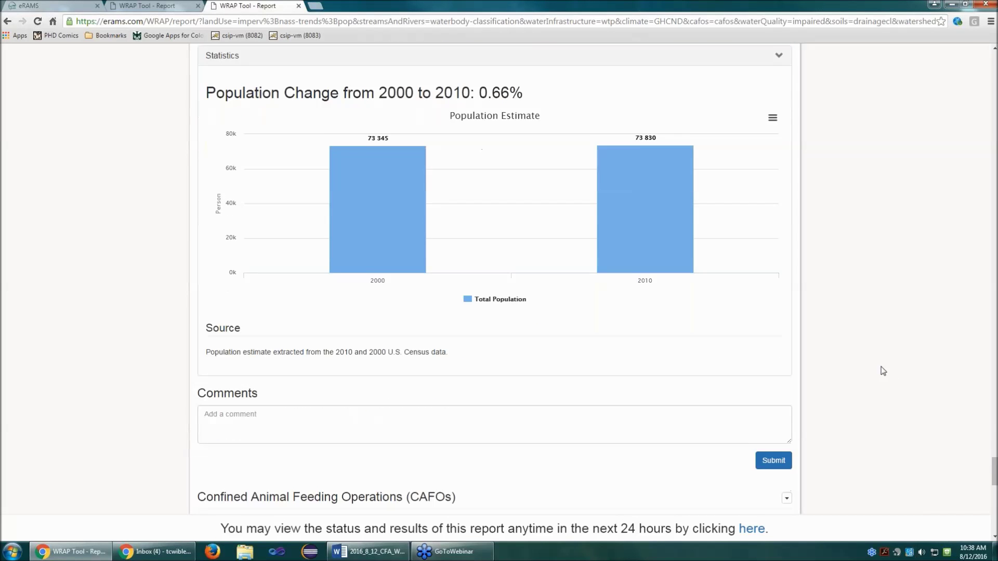
scroll(883, 371, "down", 1)
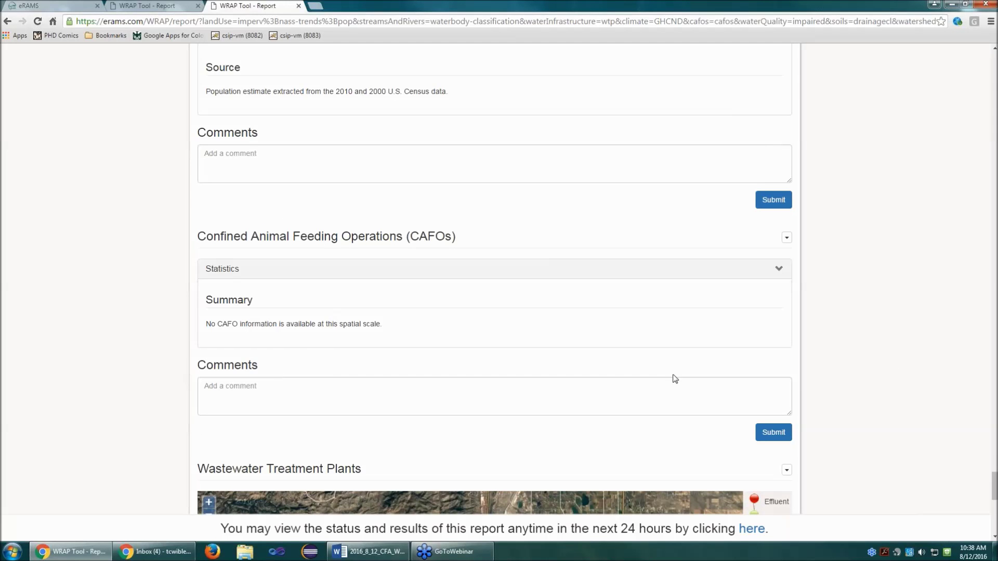
scroll(929, 373, "down", 1)
scroll(927, 373, "down", 5)
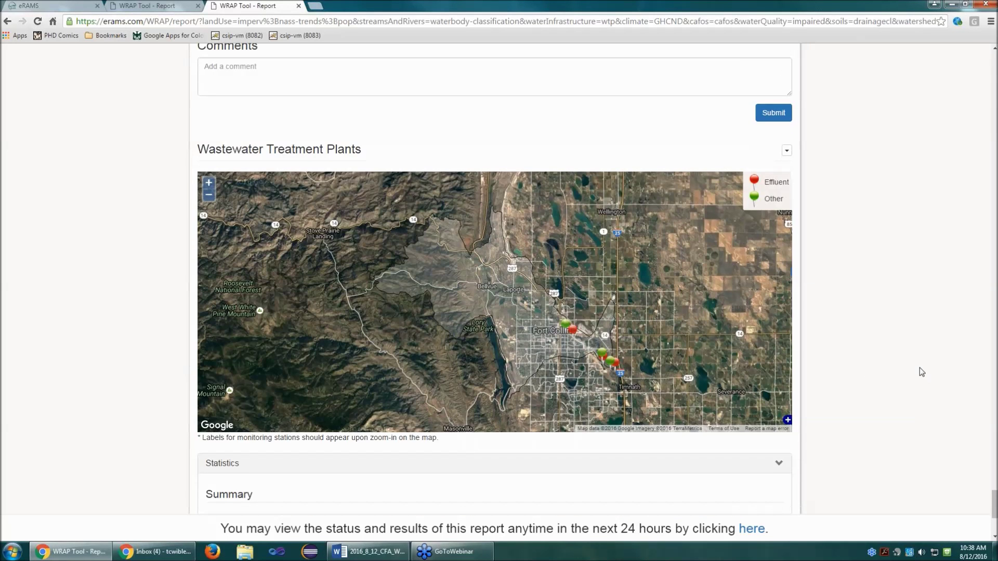
scroll(919, 367, "down", 1)
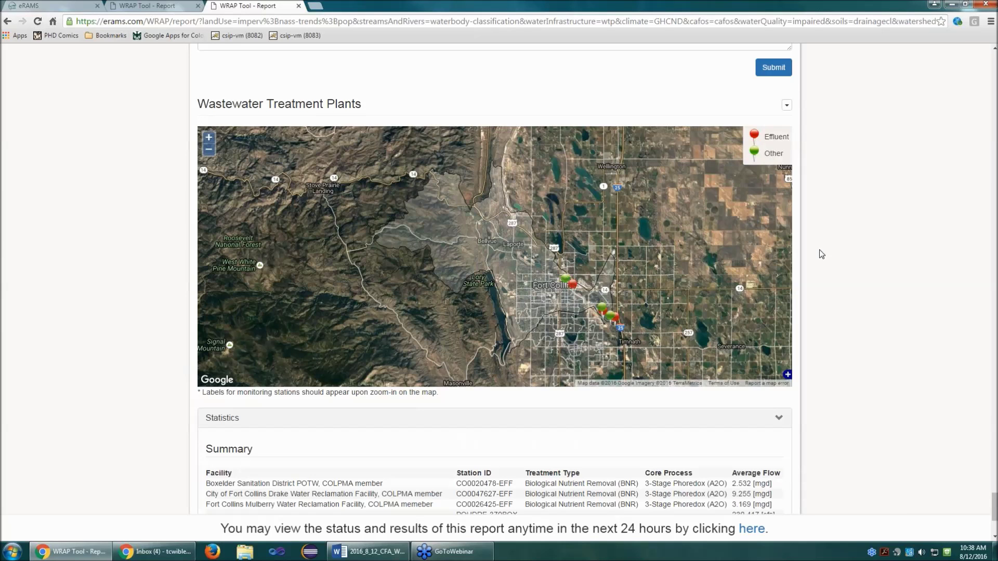
Step: Review the wastewater treatment plant summary table and highlight the average flow of the Boxelder Sanitation District facility
scroll(874, 325, "down", 2)
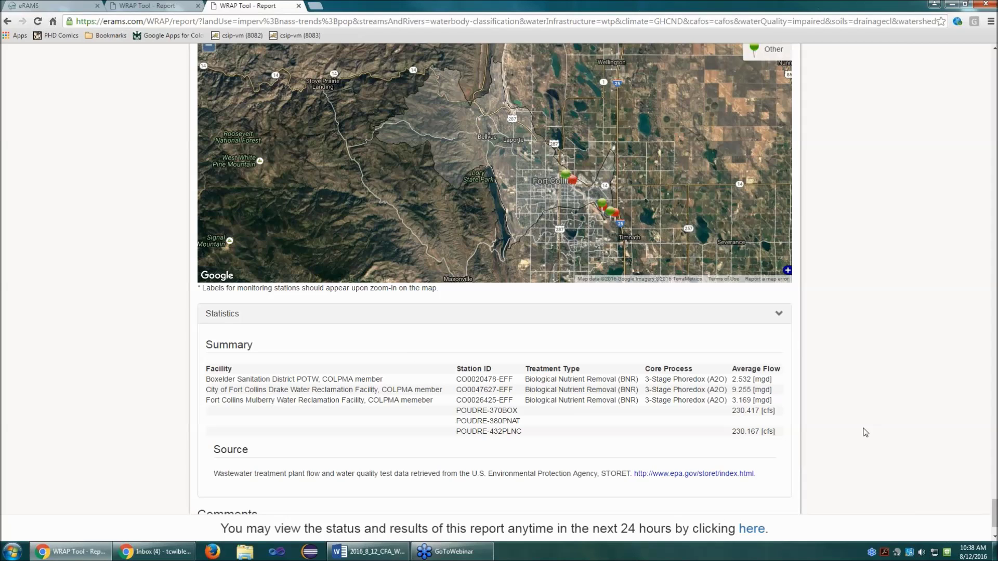
scroll(865, 433, "up", 1)
scroll(865, 432, "up", 1)
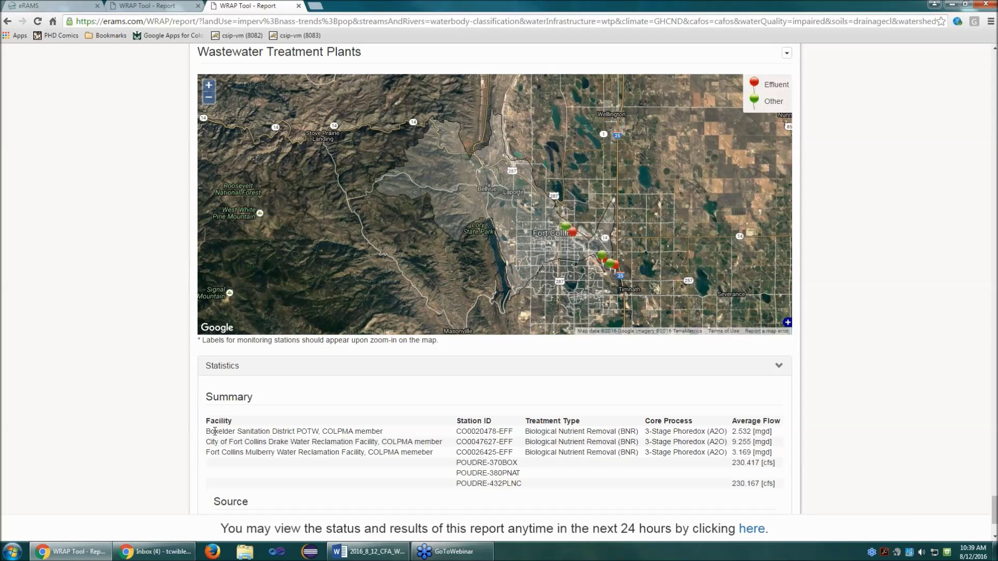
mouse_move(456, 432)
left_mouse_down()
mouse_move(514, 432)
mouse_move(455, 433)
left_mouse_up()
left_click(704, 431)
left_click_drag(732, 431, 783, 433)
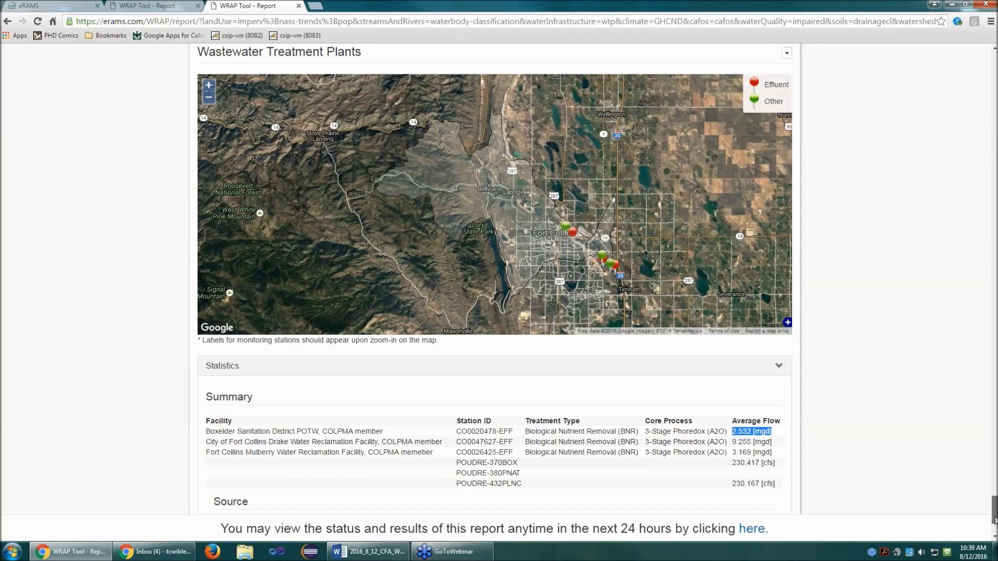
Step: Return to Indicators of Watershed Health at the start of the report and highlight the wastewater Total Discharge value
scroll(994, 483, "up", 1)
left_click_drag(995, 504, 970, 75)
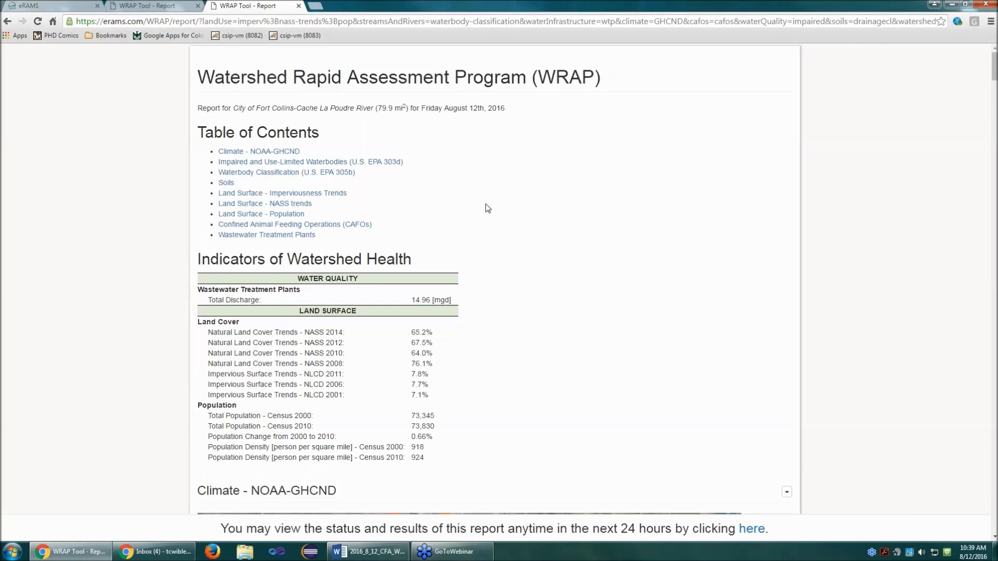
double_click(416, 301)
mouse_move(447, 301)
left_mouse_down()
mouse_move(465, 298)
mouse_move(453, 300)
left_mouse_up()
left_click(437, 299)
left_click(511, 312)
Step: Go back to the Wastewater Treatment Plants summary and highlight the Boxelder Sanitation District average flow again
left_click_drag(995, 73, 992, 530)
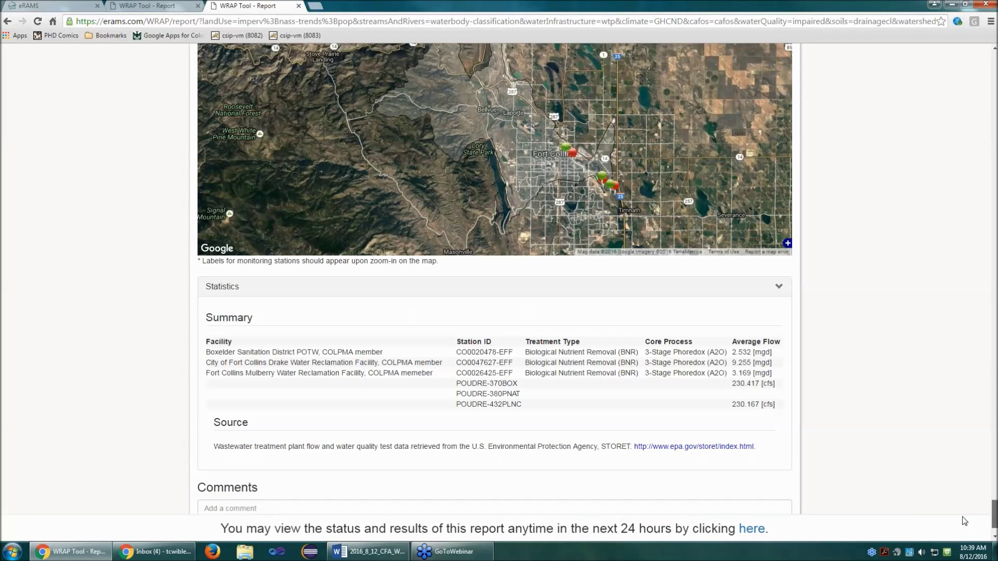
left_click_drag(732, 325, 776, 323)
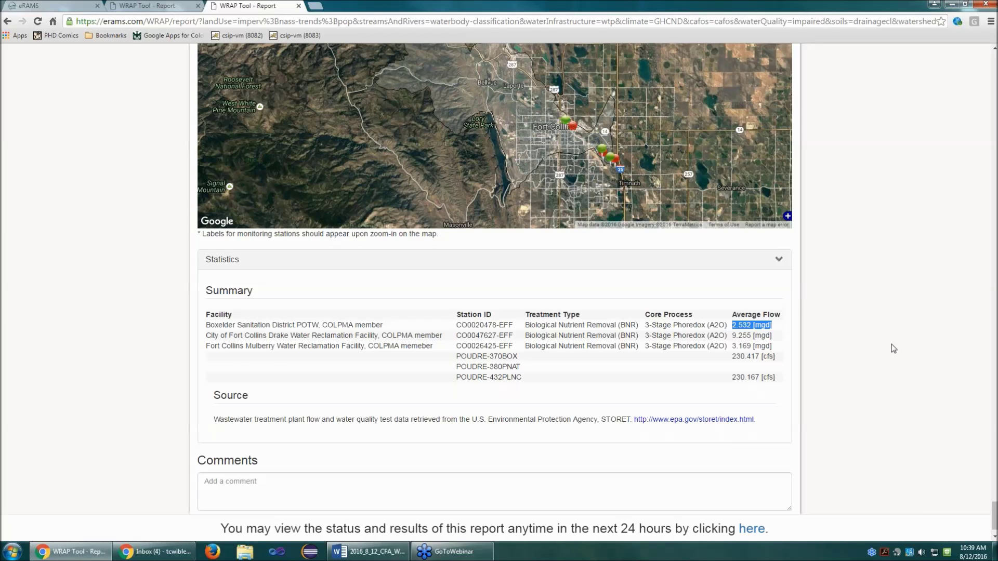
scroll(913, 390, "down", 2)
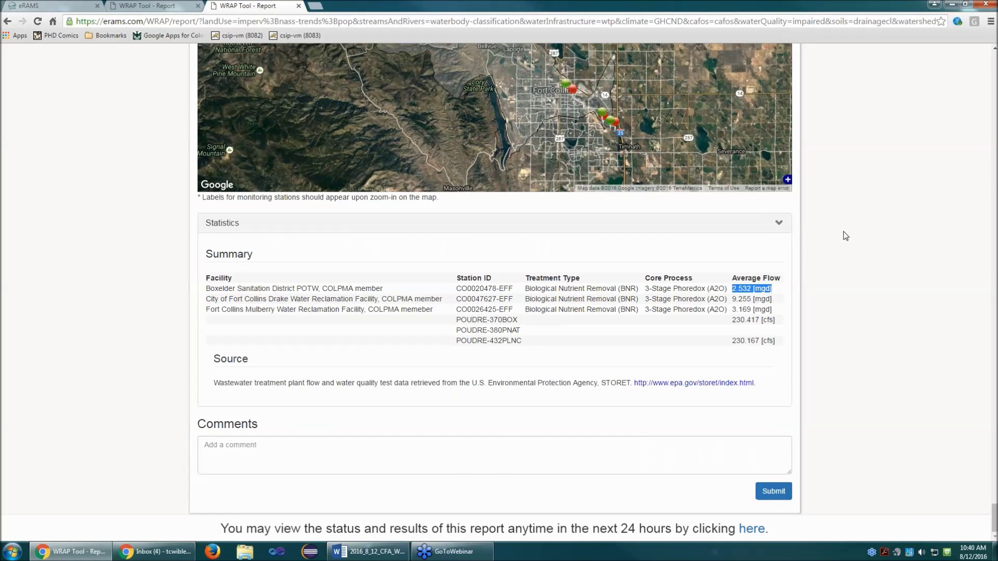
Step: Return to the Waterbody Classification (U.S. EPA 305b) section, collapse its Statistics and expand them again
scroll(845, 235, "up", 4)
scroll(837, 395, "up", 15)
scroll(837, 395, "up", 20)
scroll(838, 396, "up", 20)
scroll(838, 396, "up", 15)
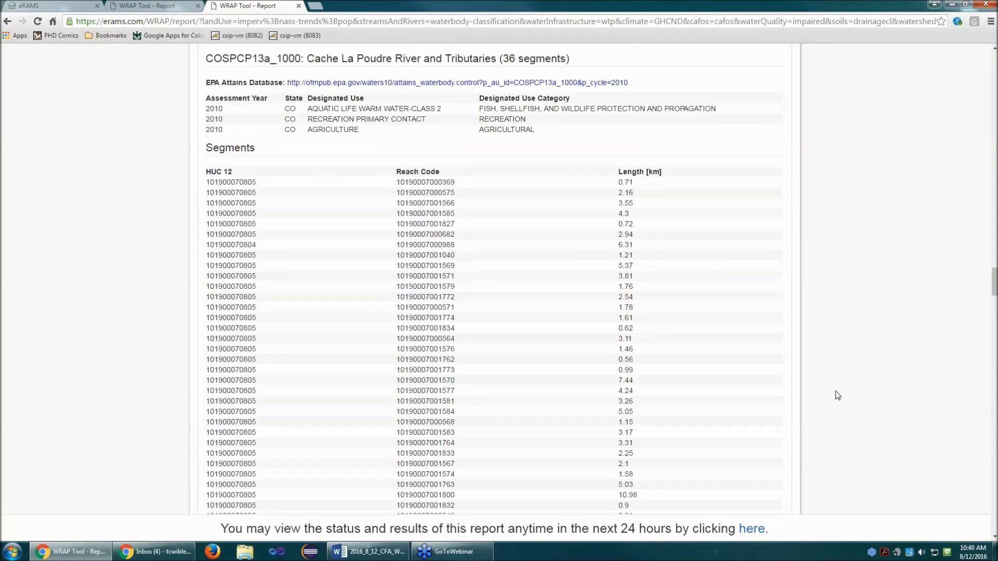
scroll(508, 305, "up", 5)
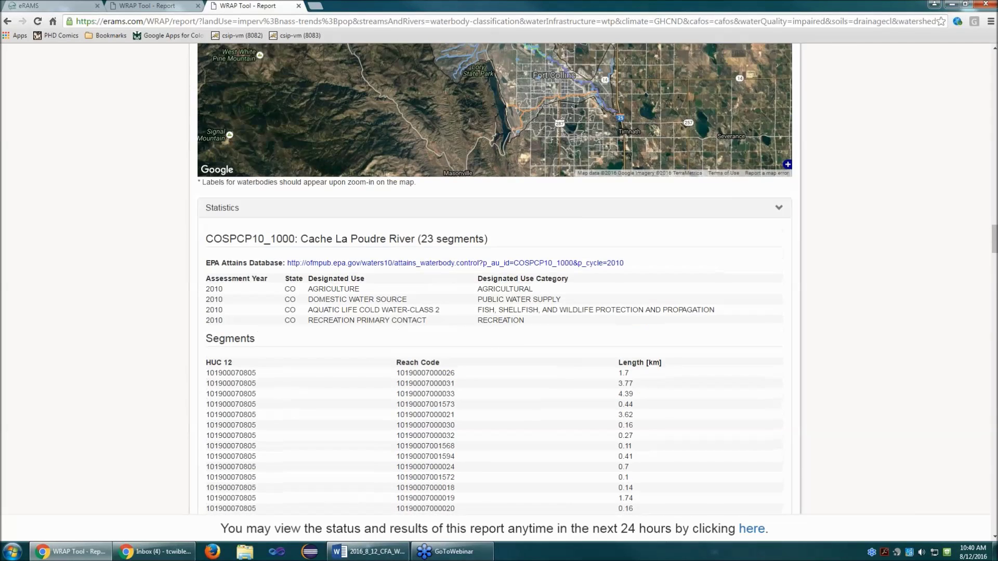
scroll(512, 301, "up", 1)
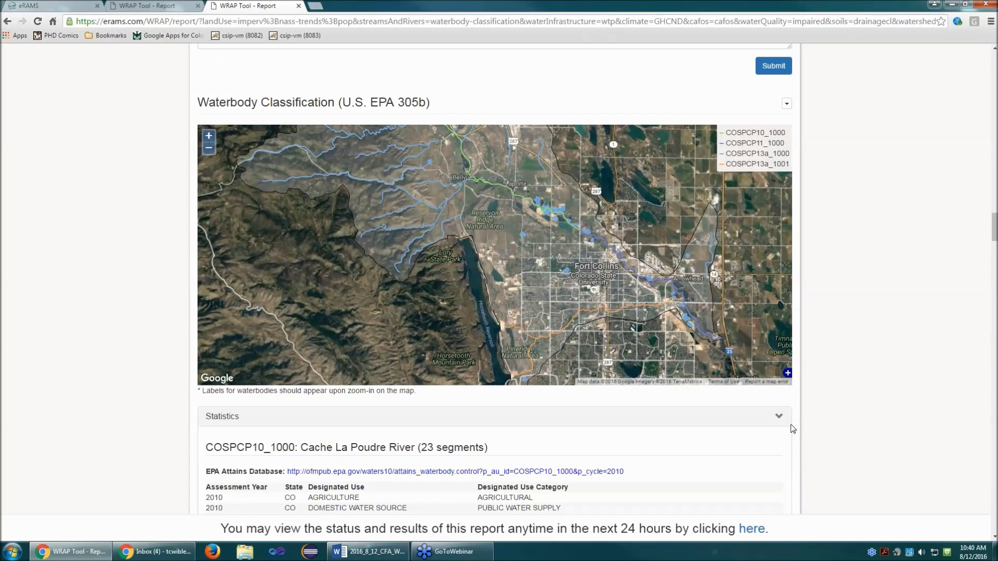
left_click(779, 417)
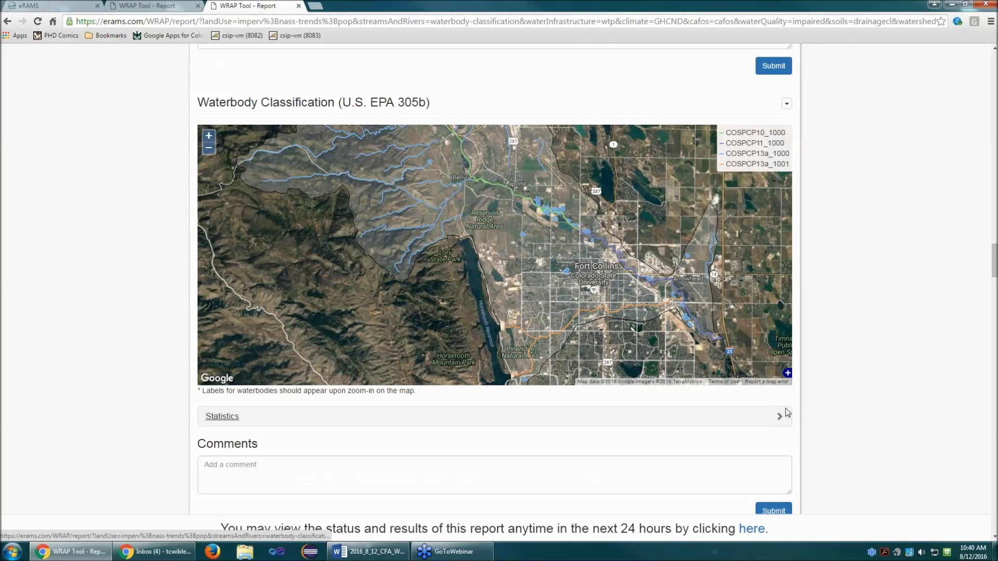
scroll(829, 419, "down", 3)
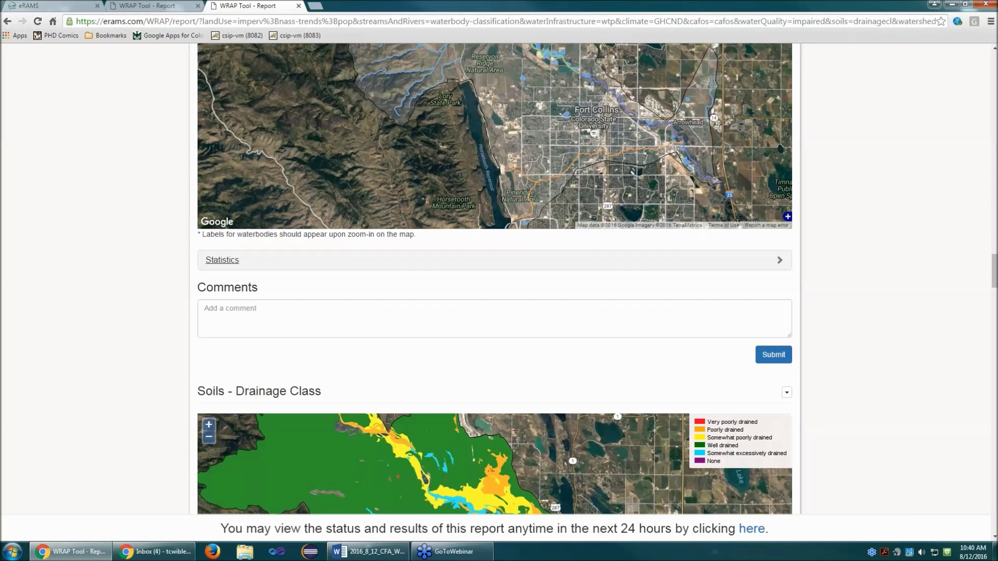
left_click(785, 266)
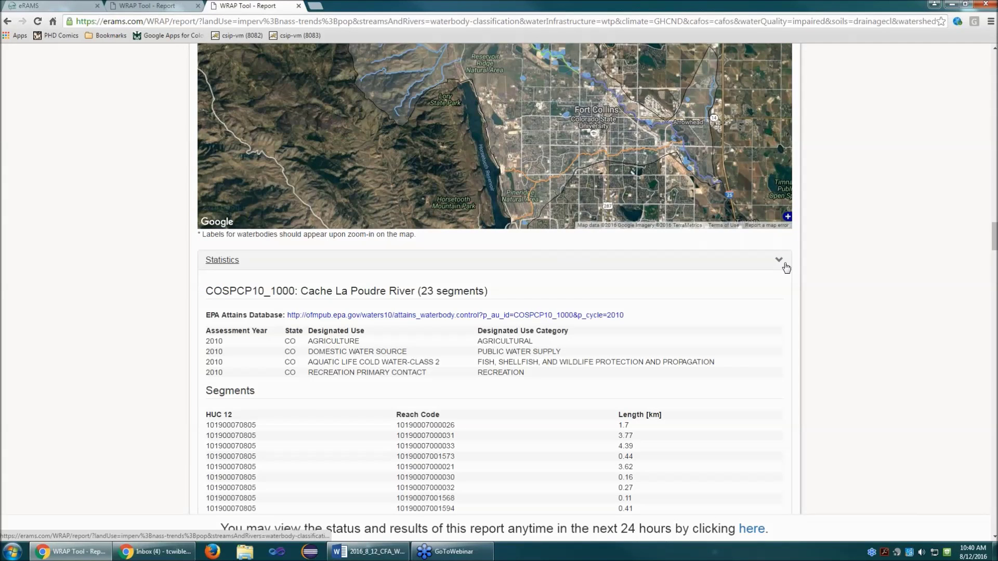
Step: Show the metadata and download options for the Waterbody Classification map and close them without choosing one
scroll(786, 268, "up", 4)
left_click(787, 156)
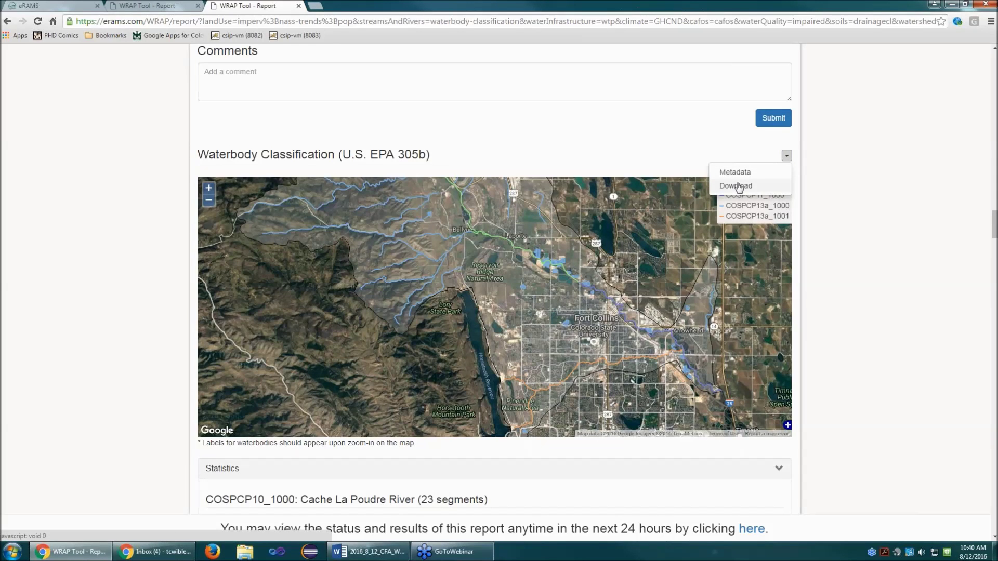
left_click(891, 271)
scroll(891, 282, "down", 1)
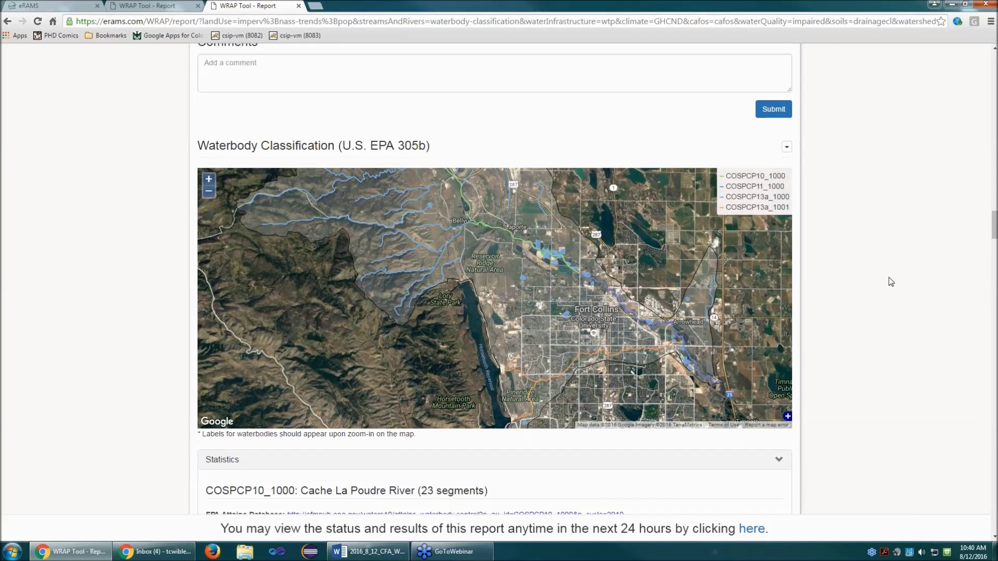
Step: Go back to the GHCND precipitation chart in the climate section and show its print and download options
scroll(891, 282, "down", 3)
scroll(887, 320, "down", 15)
scroll(887, 321, "up", 15)
scroll(887, 321, "up", 11)
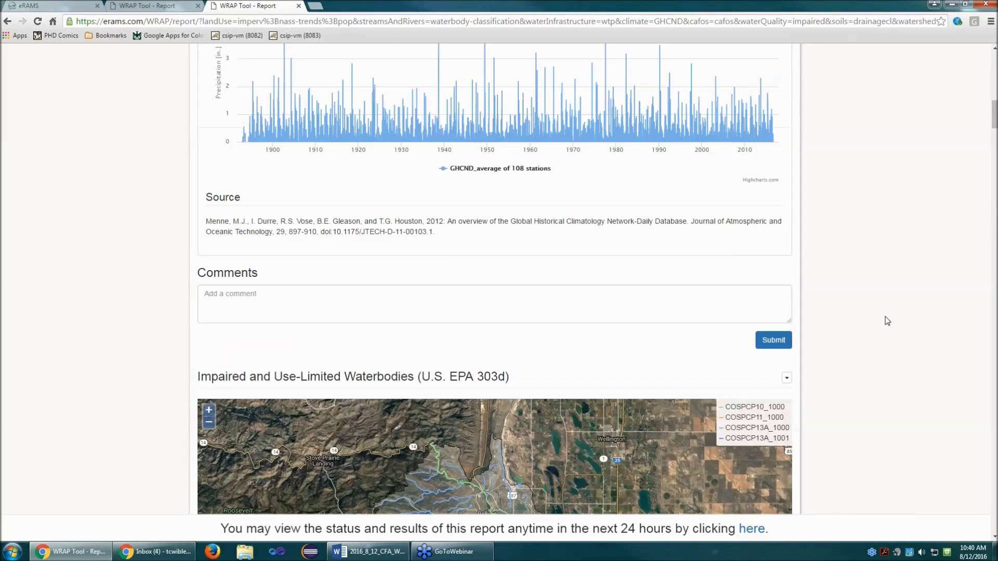
left_click(772, 299)
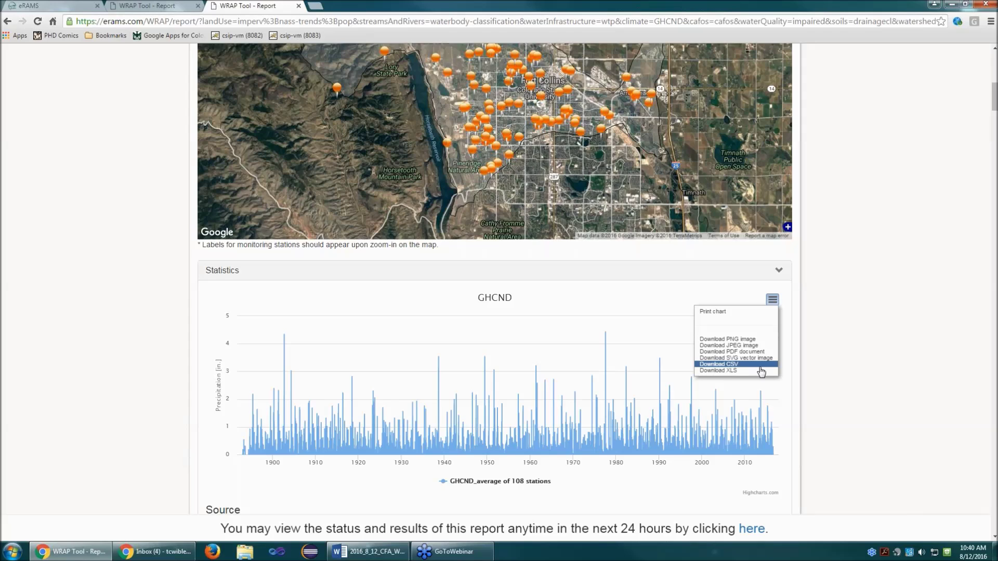